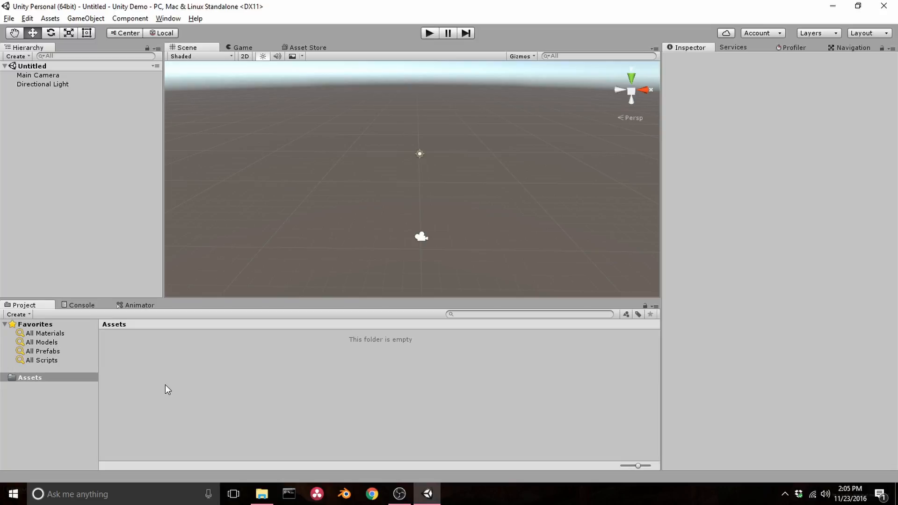
# Switch to File Explorer to view the demo asset files in the Assets folder, and return to Unity.
pyautogui.click(261, 494)
pyautogui.moveTo(733, 26); pyautogui.dragTo(640, 47)
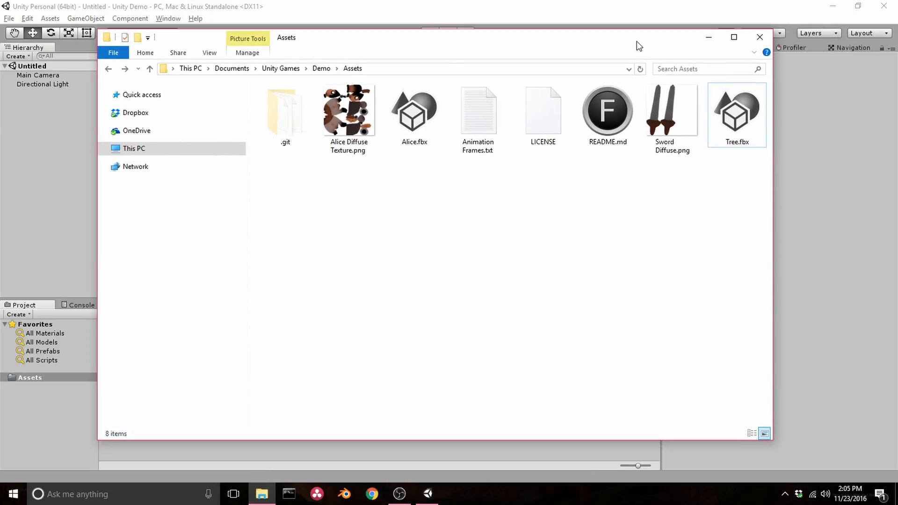
pyautogui.click(630, 19)
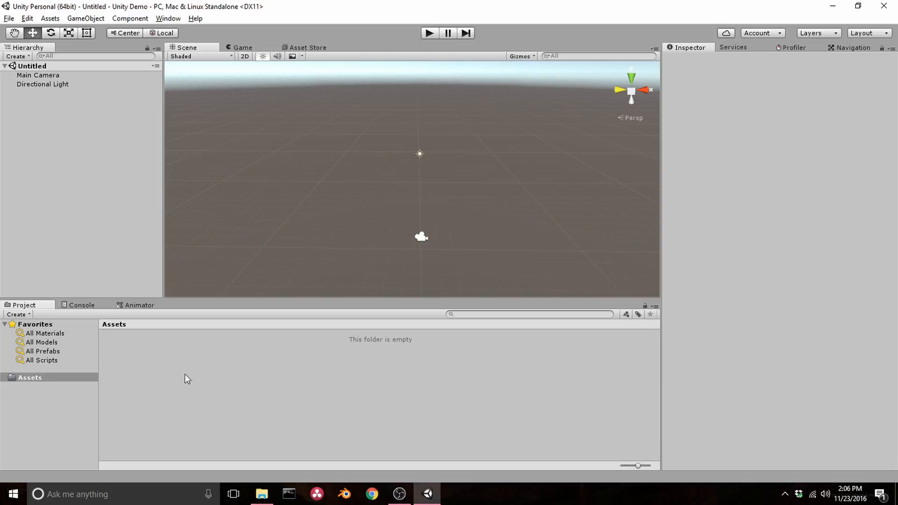
# Import Alice.fbx from the demo folder into the project's Assets folder and check the contents of its Materials folder.
pyautogui.click(262, 493)
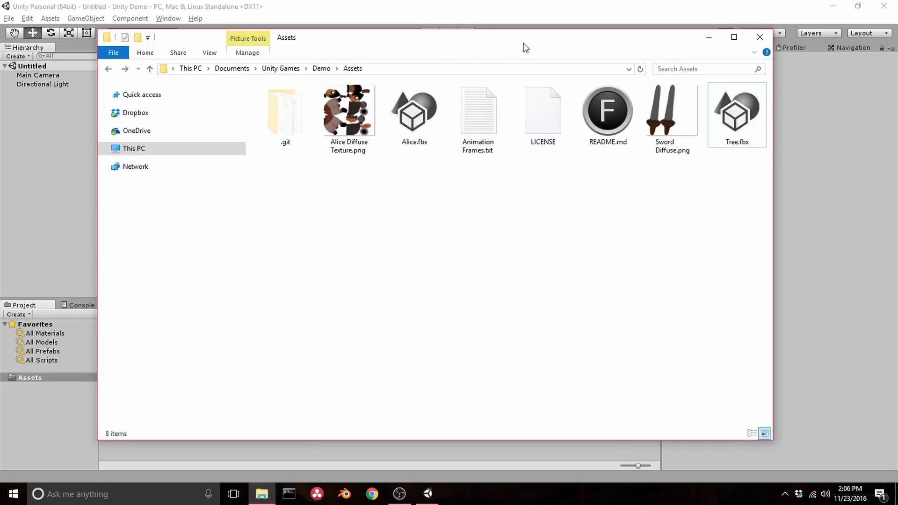
pyautogui.moveTo(471, 49); pyautogui.dragTo(647, 36)
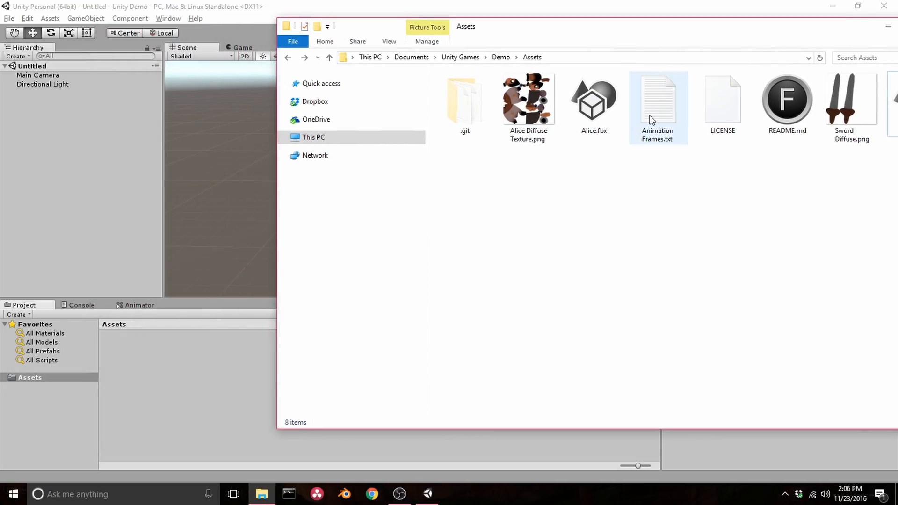
pyautogui.moveTo(594, 113); pyautogui.dragTo(204, 374)
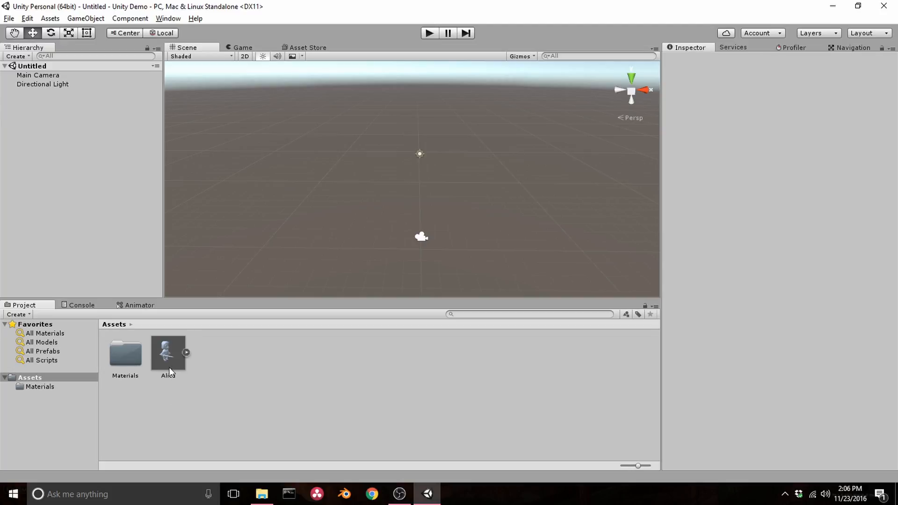
pyautogui.doubleClick(127, 356)
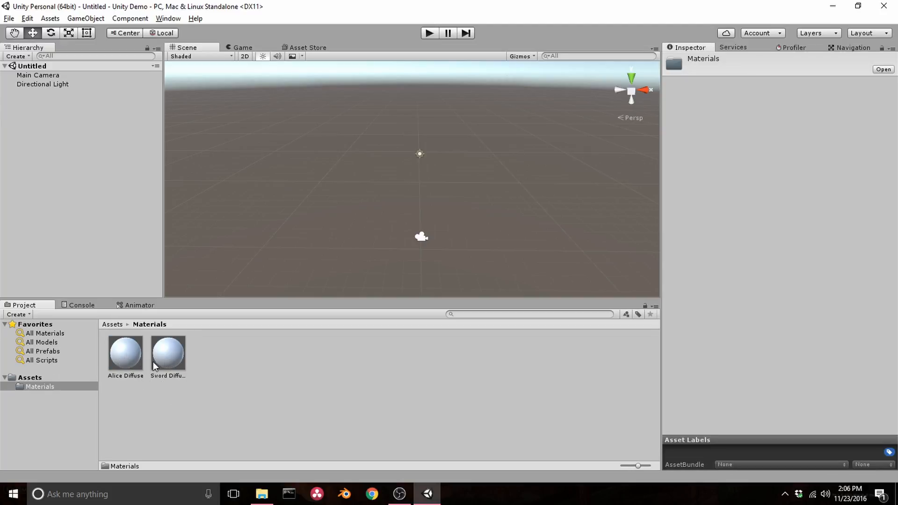
pyautogui.click(41, 378)
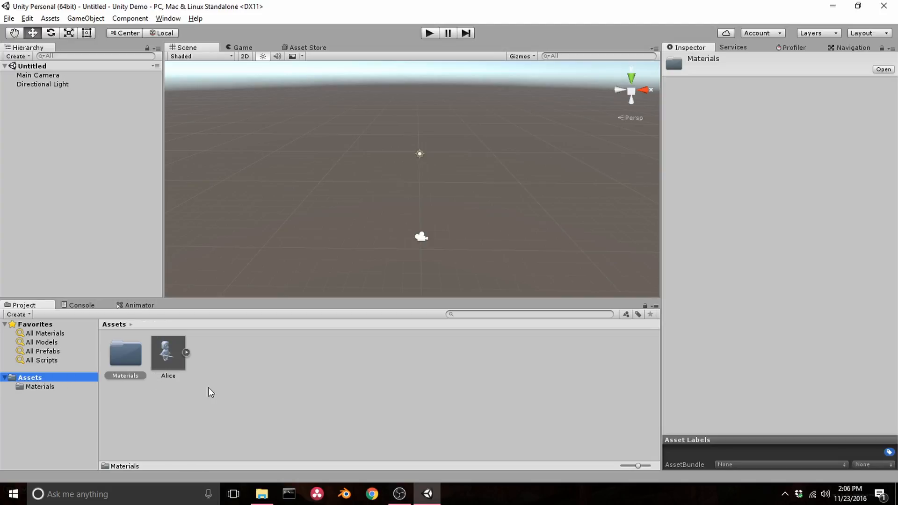
# Create a folder named Models in Assets and move the Alice model into it.
pyautogui.rightClick(220, 383)
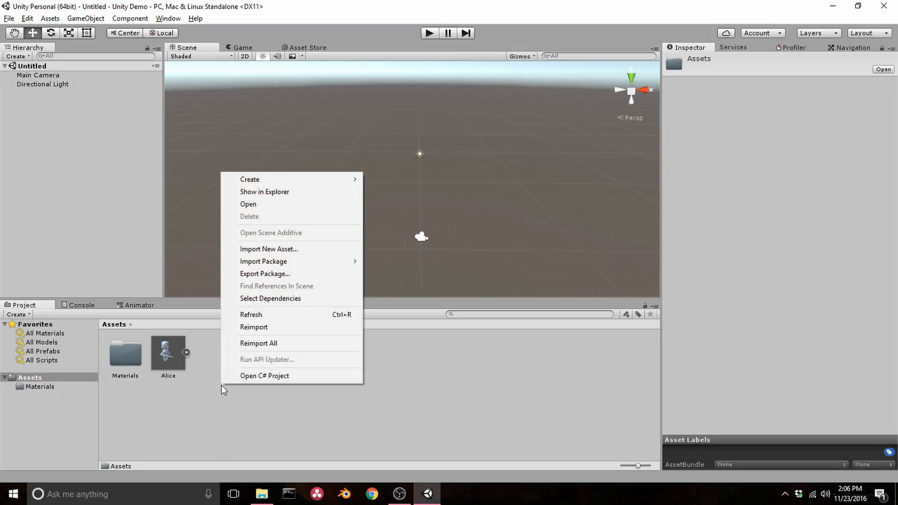
pyautogui.moveTo(267, 179)
pyautogui.click(389, 180)
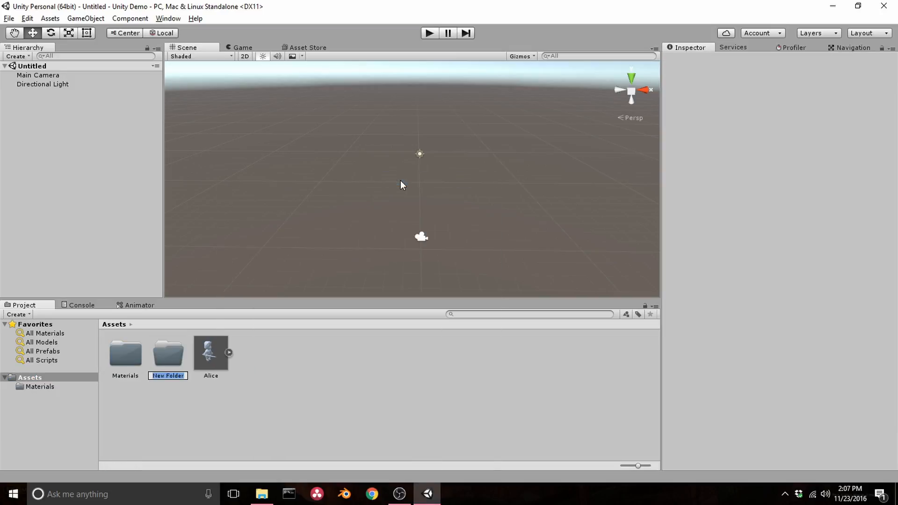
pyautogui.write('Models')
pyautogui.press('Return')
pyautogui.moveTo(211, 352); pyautogui.dragTo(172, 358)
pyautogui.doubleClick(173, 354)
pyautogui.click(38, 377)
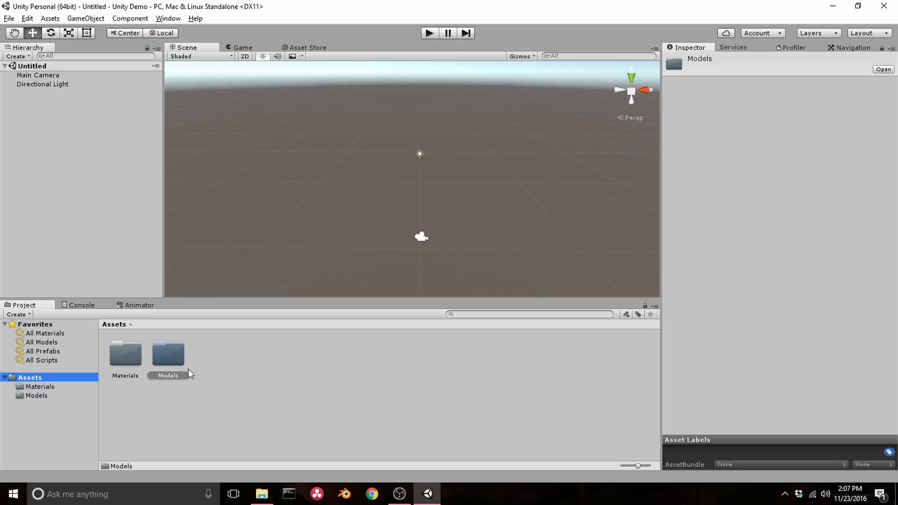
# Import Tree.fbx from the demo folder in File Explorer into the project's Assets folder.
pyautogui.click(262, 496)
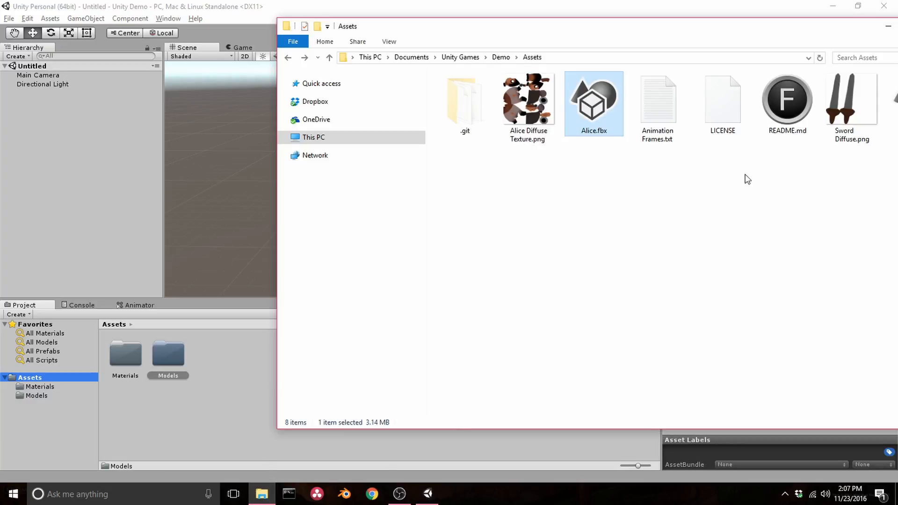
pyautogui.moveTo(711, 37); pyautogui.dragTo(639, 25)
pyautogui.click(831, 122)
pyautogui.moveTo(831, 123); pyautogui.dragTo(138, 412)
pyautogui.click(134, 405)
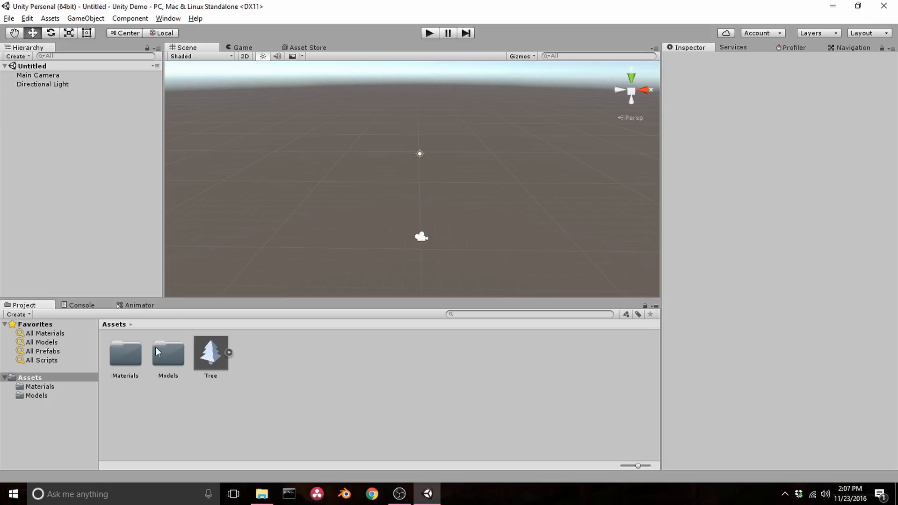
# Inspect the imported tree's material in the Materials folder and move the Tree model into the Models folder.
pyautogui.doubleClick(128, 358)
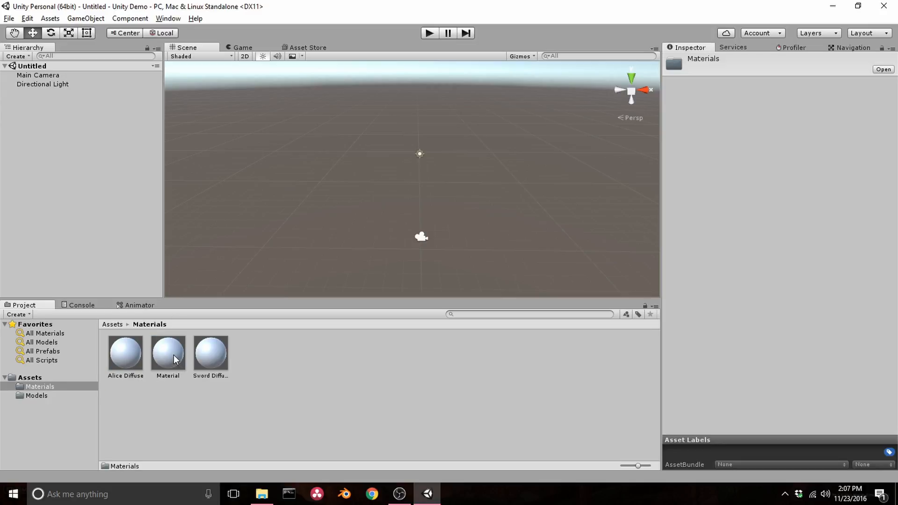
pyautogui.click(173, 380)
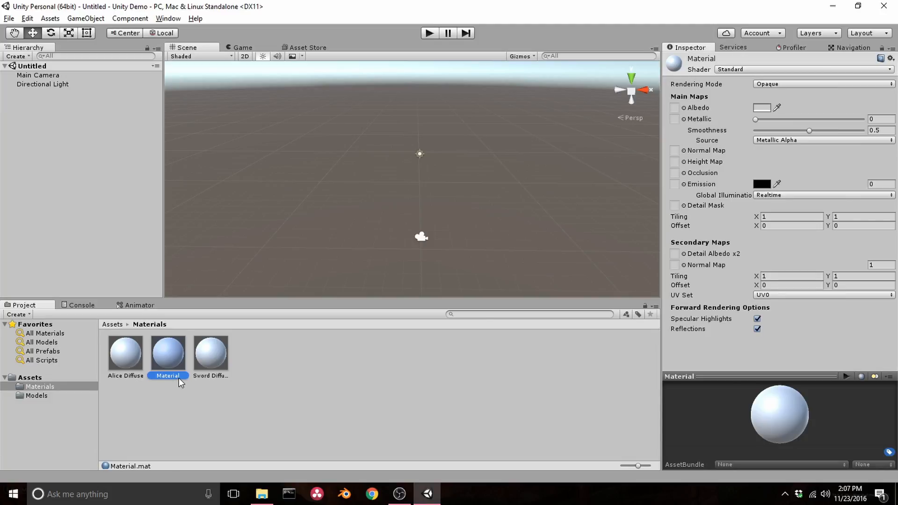
pyautogui.click(70, 378)
pyautogui.moveTo(200, 360); pyautogui.dragTo(169, 357)
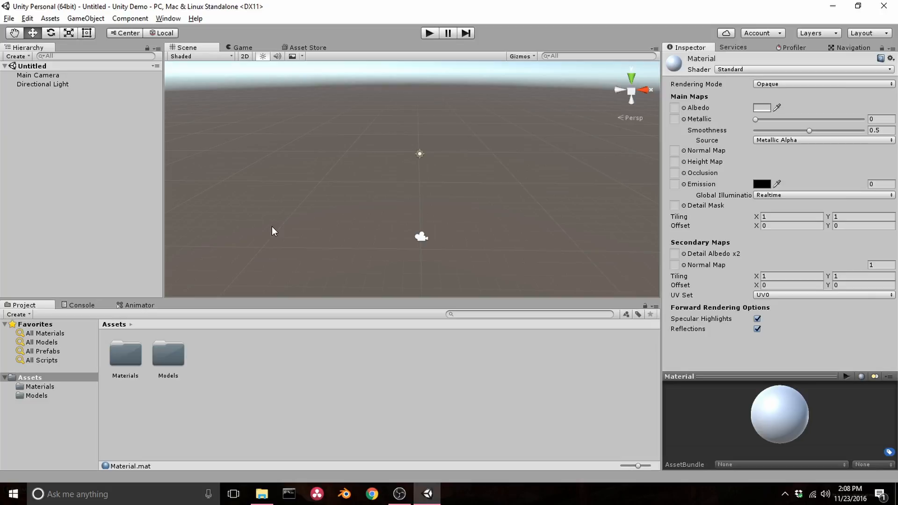
# Add a 3D cube to the scene.
pyautogui.rightClick(60, 170)
pyautogui.moveTo(109, 274)
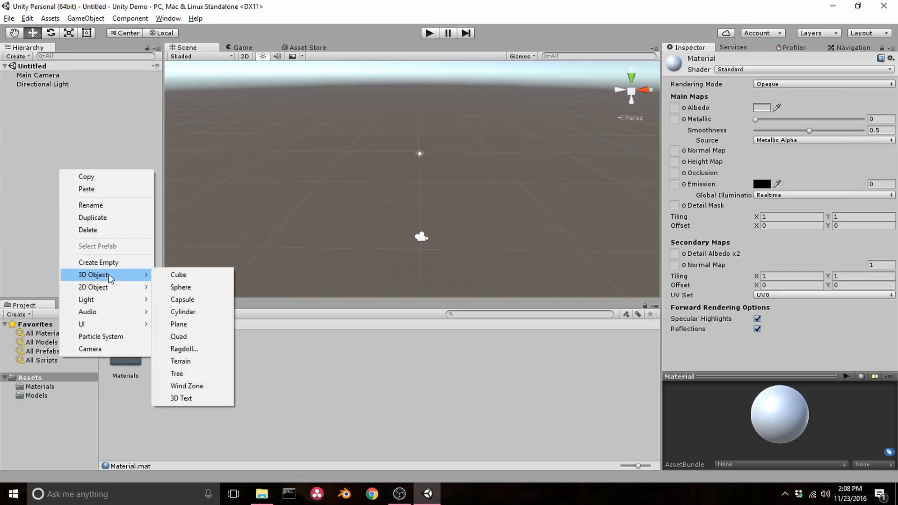
pyautogui.click(178, 276)
pyautogui.scroll(3, 435, 180)
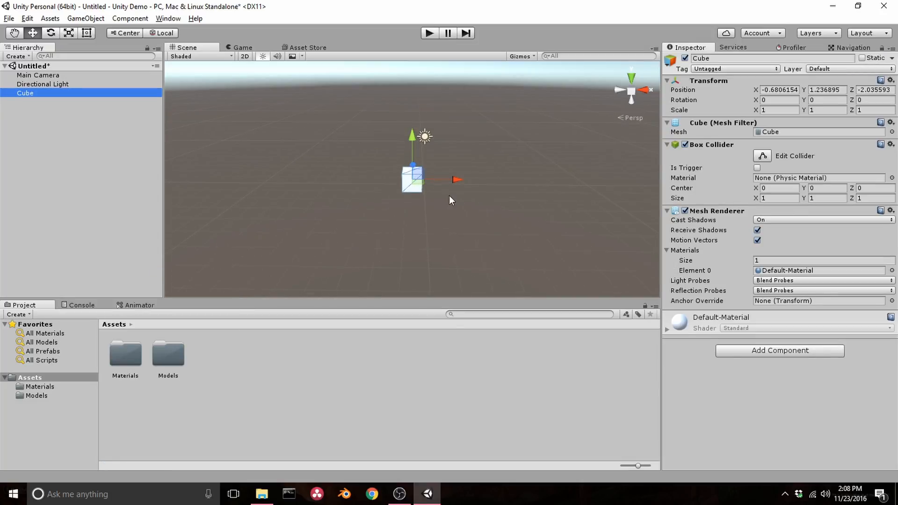
pyautogui.scroll(3, 451, 195)
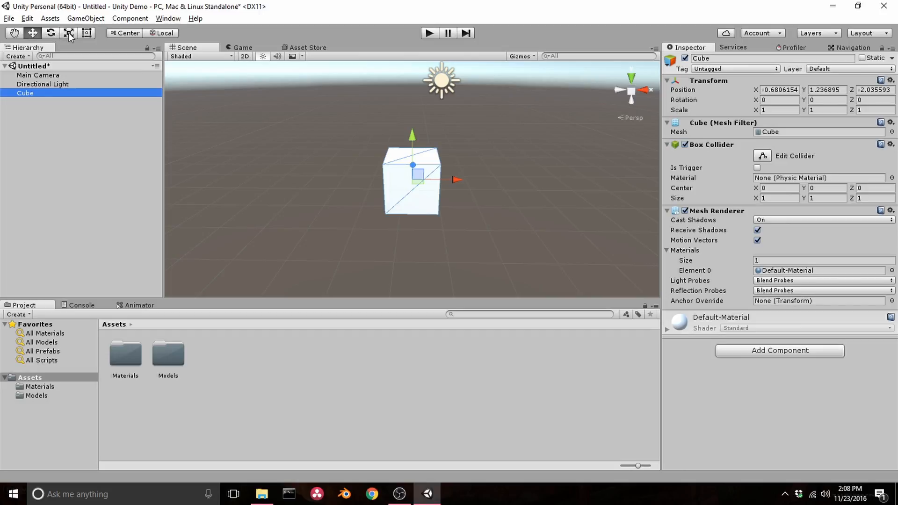
# Scale the cube into a wide, flat slab of about 18.2 in X, 0.19 in Y and 16.7 in Z.
pyautogui.click(51, 34)
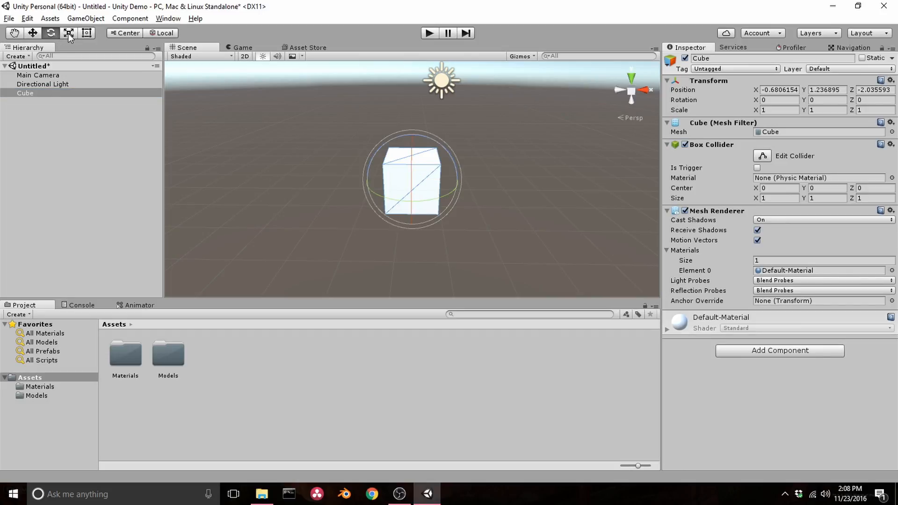
pyautogui.click(68, 32)
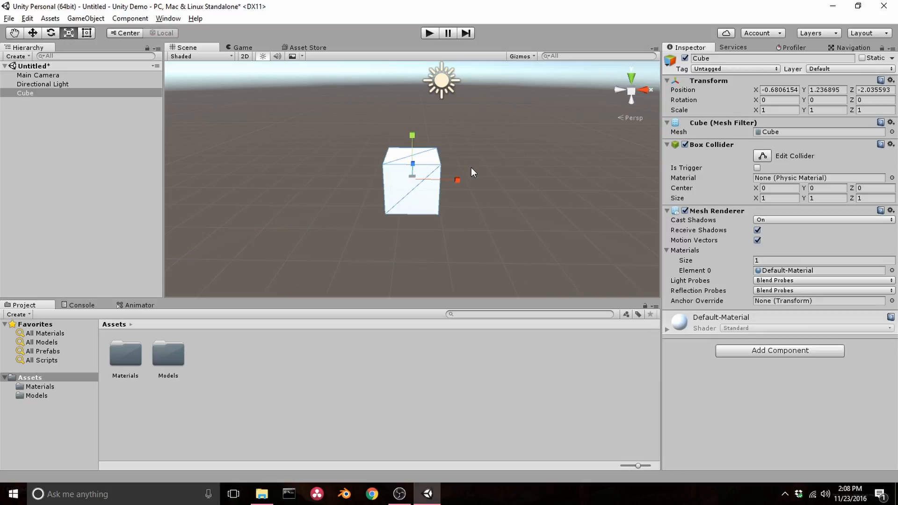
pyautogui.keyDown('alt'); pyautogui.moveTo(471, 168); pyautogui.dragTo(437, 178); pyautogui.keyUp('alt')
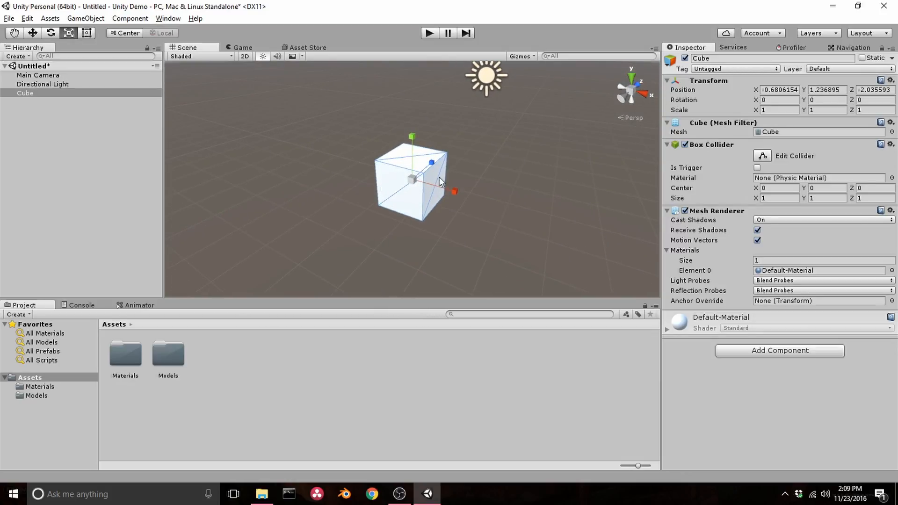
pyautogui.scroll(-2, 442, 176)
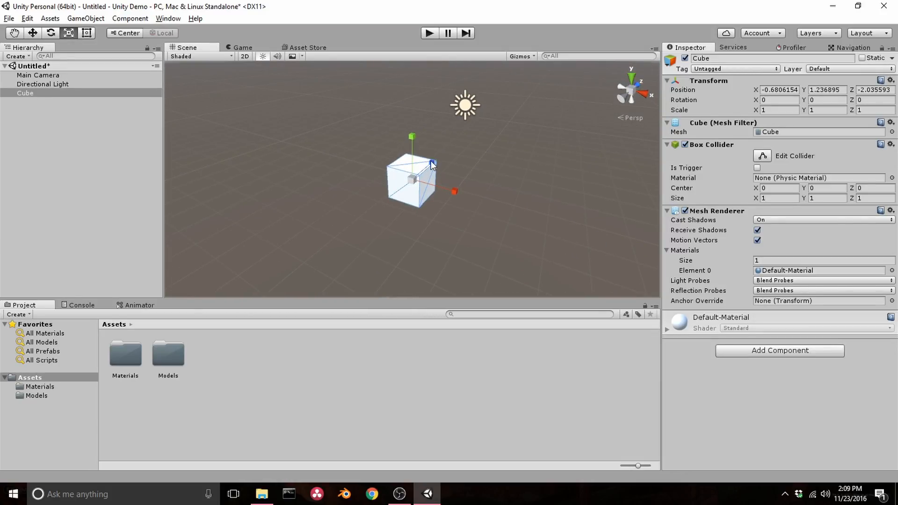
pyautogui.moveTo(432, 161); pyautogui.dragTo(579, 82)
pyautogui.moveTo(454, 191); pyautogui.dragTo(508, 193)
pyautogui.scroll(-4, 509, 194)
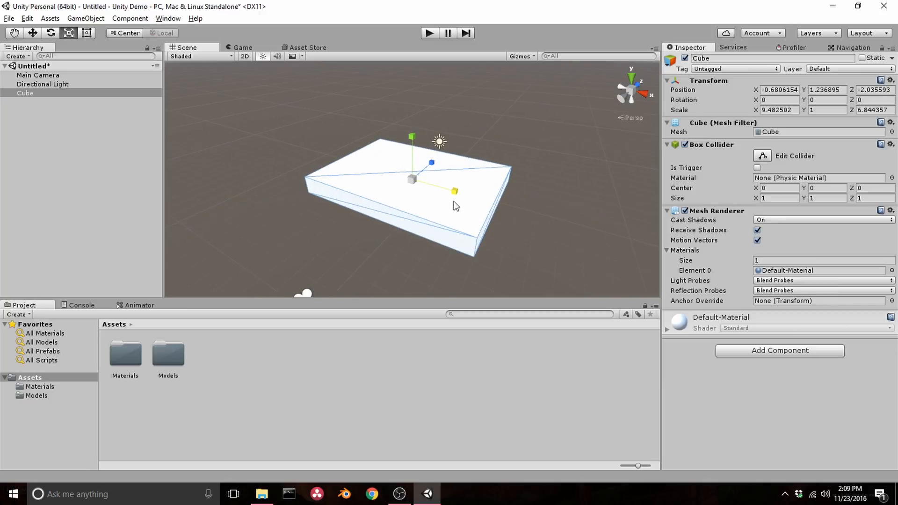
pyautogui.keyDown('alt'); pyautogui.moveTo(455, 203); pyautogui.dragTo(466, 189); pyautogui.keyUp('alt')
pyautogui.moveTo(415, 138)
pyautogui.mouseDown()
pyautogui.moveTo(413, 170)
pyautogui.moveTo(427, 145)
pyautogui.mouseUp()
pyautogui.moveTo(458, 182); pyautogui.dragTo(496, 189)
pyautogui.moveTo(421, 166); pyautogui.dragTo(424, 161)
# Move the slab to about Y -0.24 and Z -0.58, checking its height against the Main Camera preview.
pyautogui.click(34, 94)
pyautogui.click(33, 34)
pyautogui.moveTo(418, 166); pyautogui.dragTo(421, 161)
pyautogui.click(73, 77)
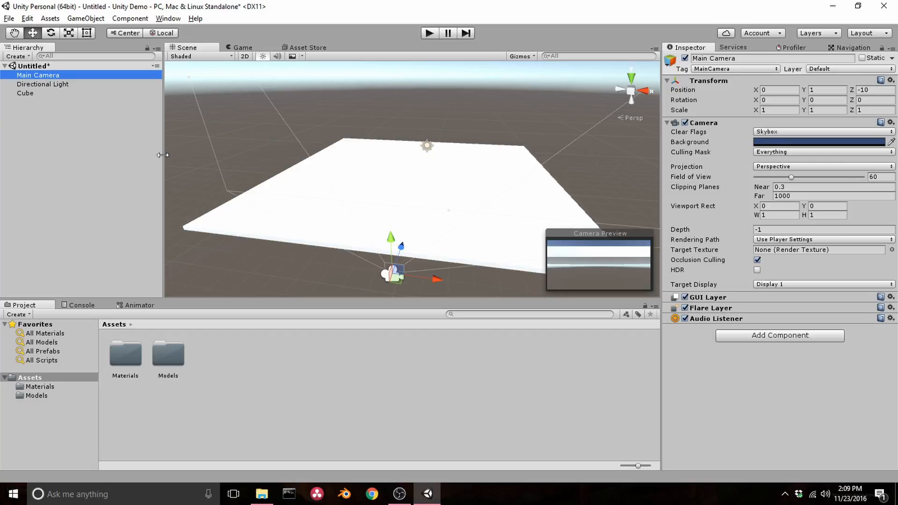
pyautogui.click(38, 94)
pyautogui.moveTo(417, 140); pyautogui.dragTo(418, 155)
pyautogui.click(51, 76)
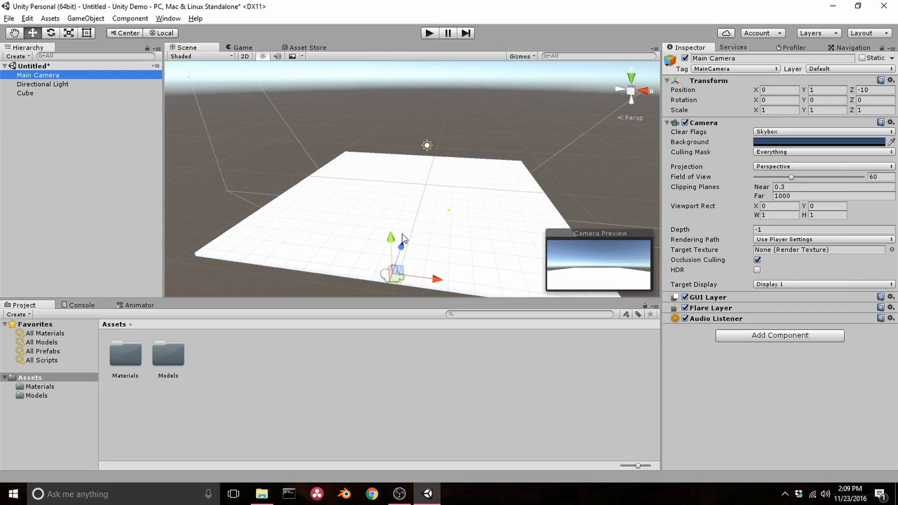
pyautogui.click(55, 92)
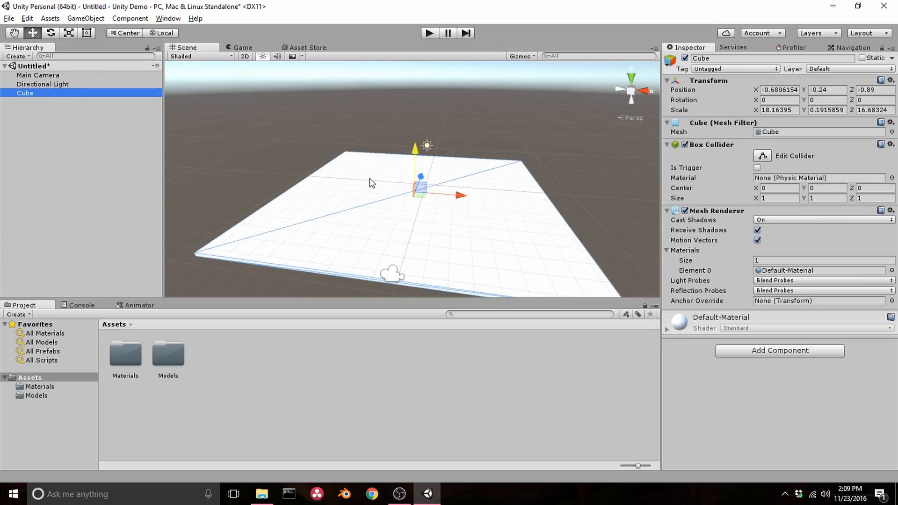
pyautogui.moveTo(419, 175); pyautogui.dragTo(423, 173)
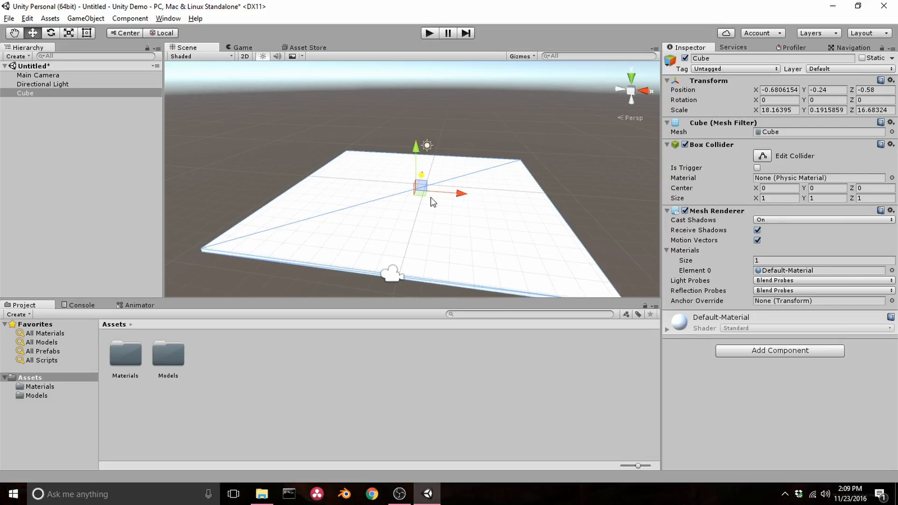
# Rename the Cube object to Ground.
pyautogui.rightClick(113, 92)
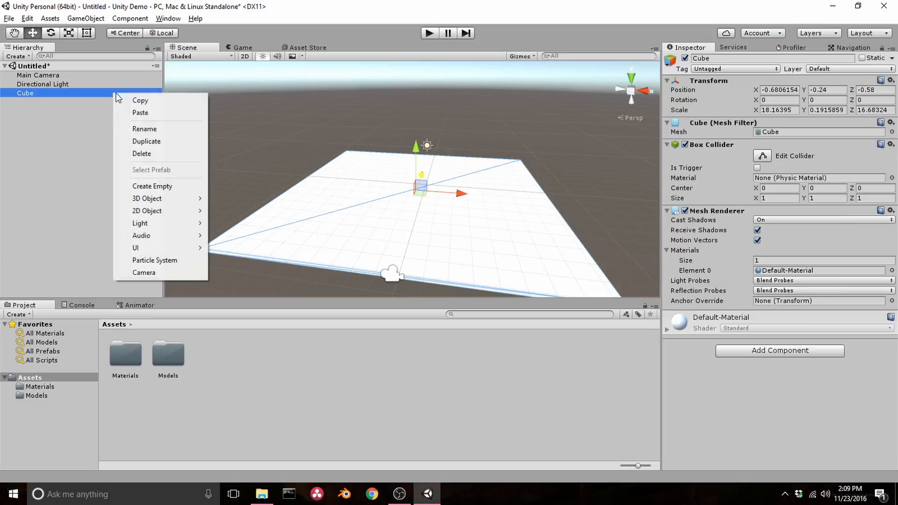
pyautogui.click(143, 132)
pyautogui.write('Ground')
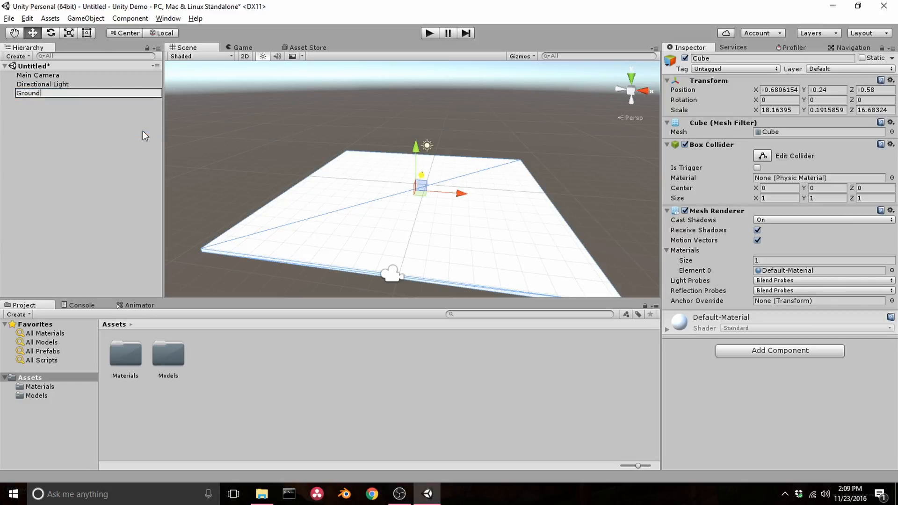
pyautogui.press('Return')
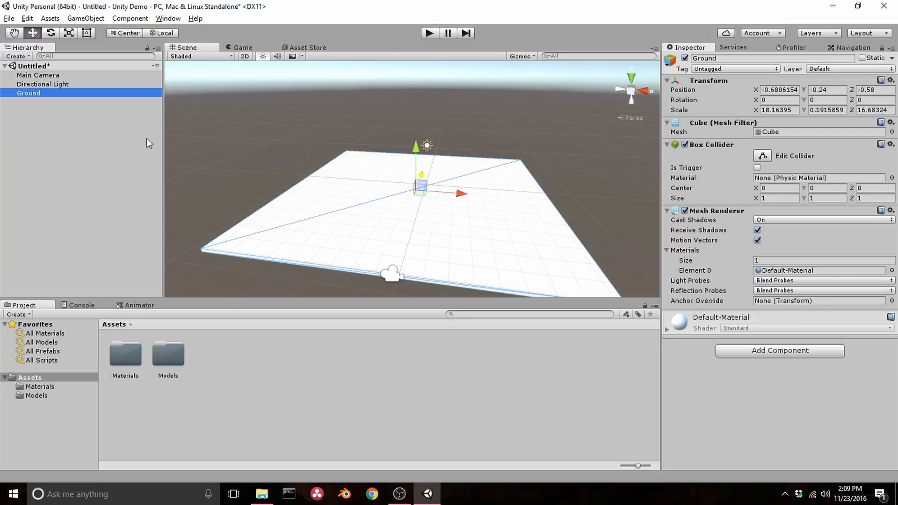
pyautogui.keyDown('alt'); pyautogui.moveTo(401, 225); pyautogui.dragTo(436, 220); pyautogui.keyUp('alt')
# Create a new material named Ground in the Materials folder.
pyautogui.click(227, 367)
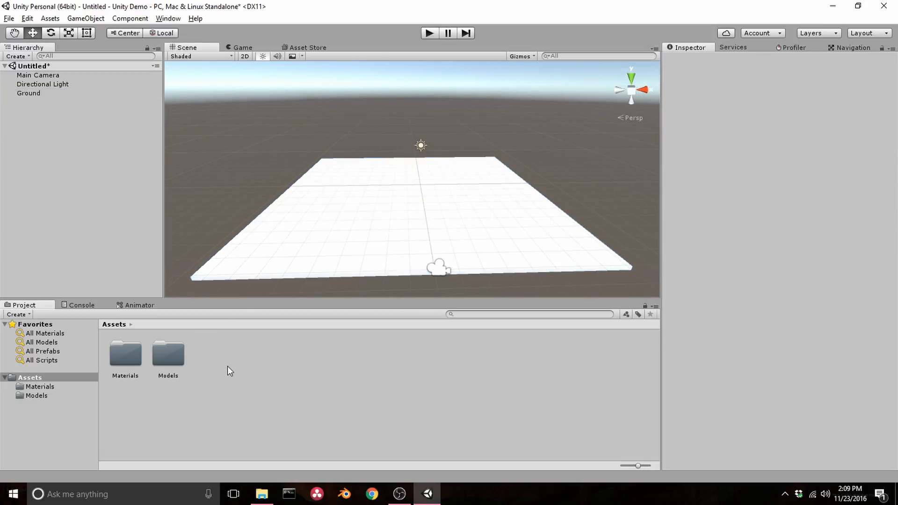
pyautogui.doubleClick(122, 355)
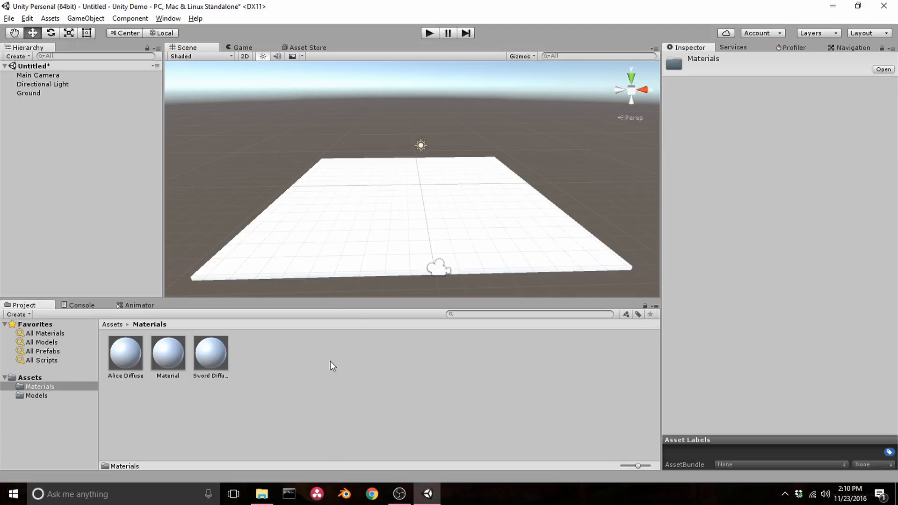
pyautogui.rightClick(307, 366)
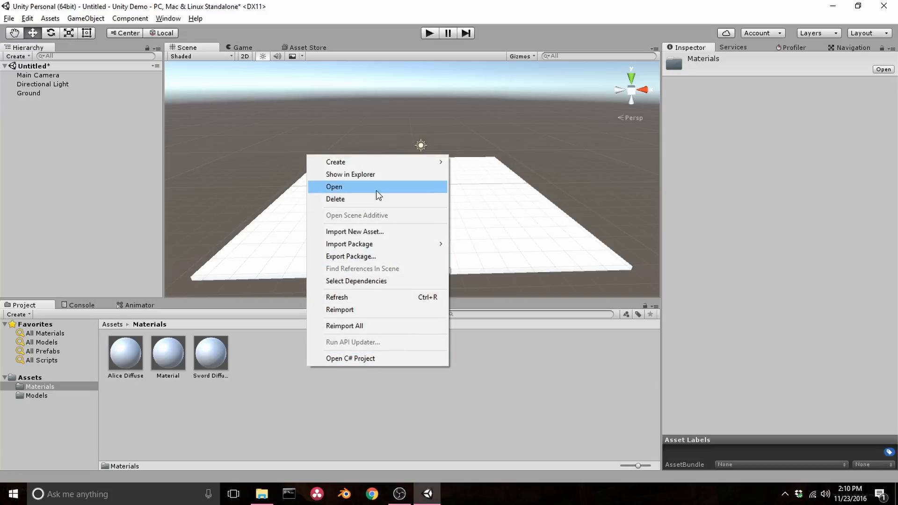
pyautogui.moveTo(367, 161)
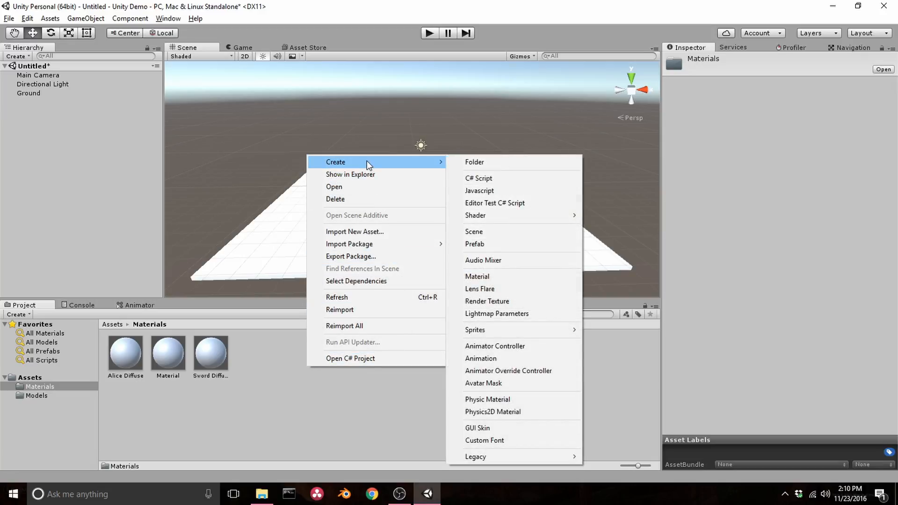
pyautogui.click(499, 276)
pyautogui.write('Ground')
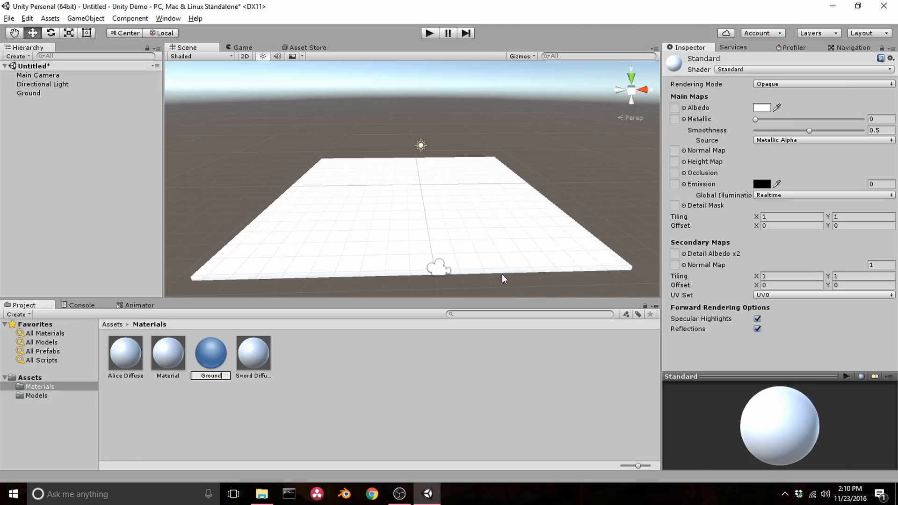
pyautogui.press('Return')
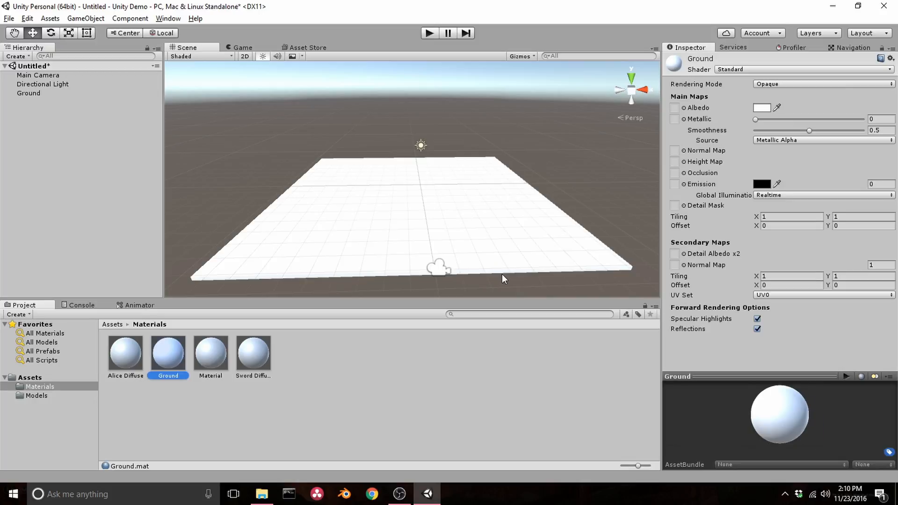
# Set the Ground material's albedo to bright green (hex 04DB18) and apply the material to the ground slab.
pyautogui.click(765, 109)
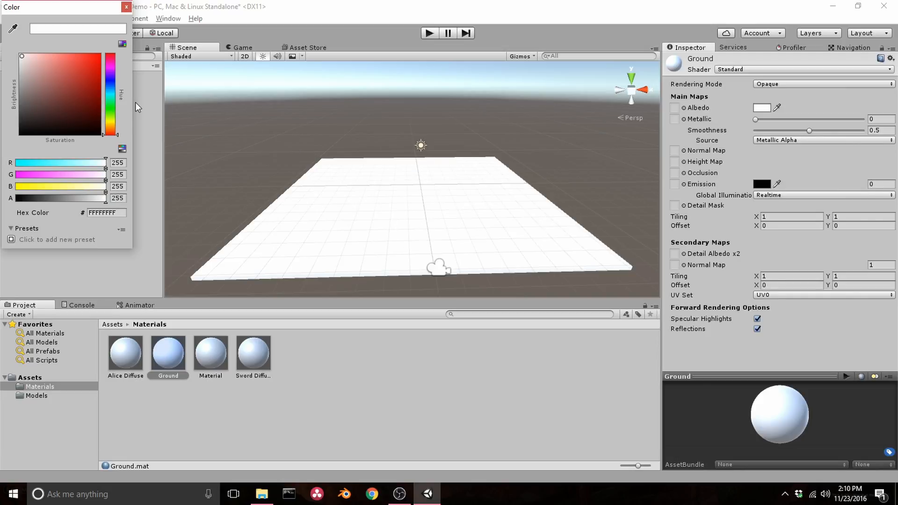
pyautogui.click(111, 108)
pyautogui.moveTo(91, 80); pyautogui.dragTo(97, 66)
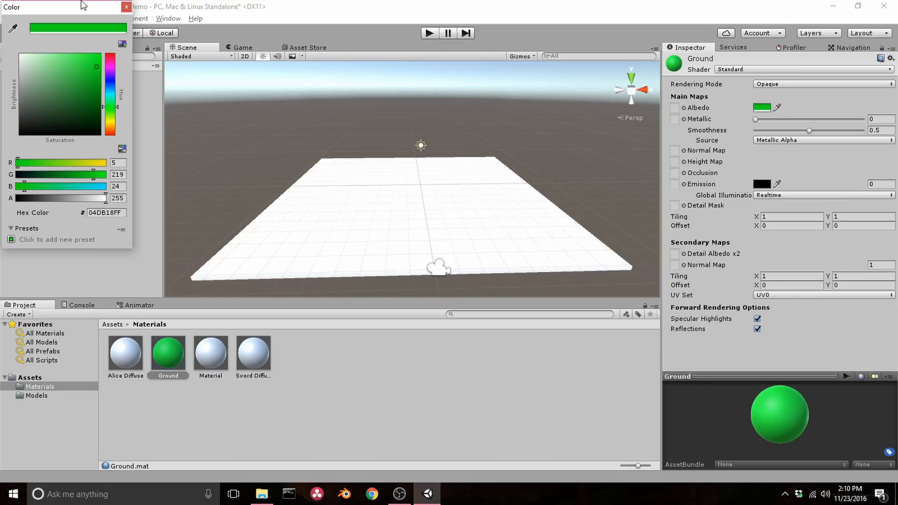
pyautogui.click(126, 7)
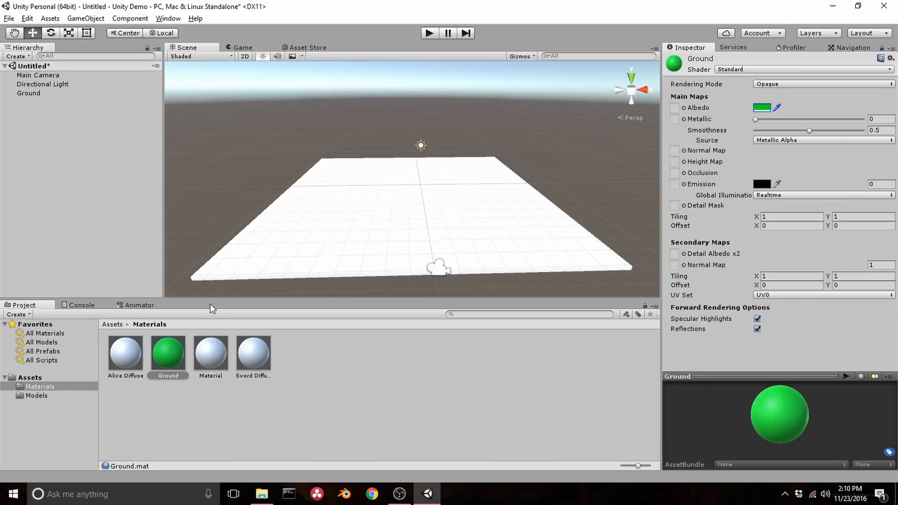
pyautogui.moveTo(167, 353); pyautogui.dragTo(339, 246)
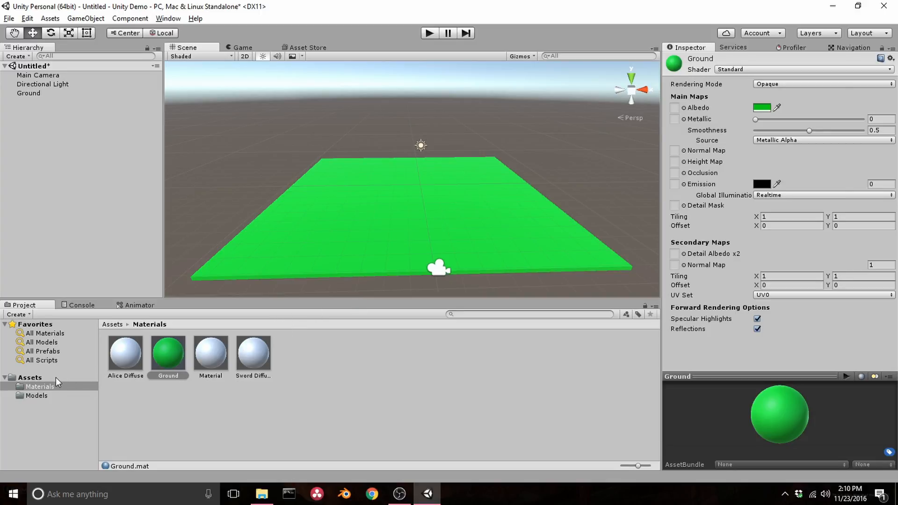
# Place the Tree model from the Models folder on the ground at about X -4.39, Y -1.08, Z -3.83.
pyautogui.click(46, 395)
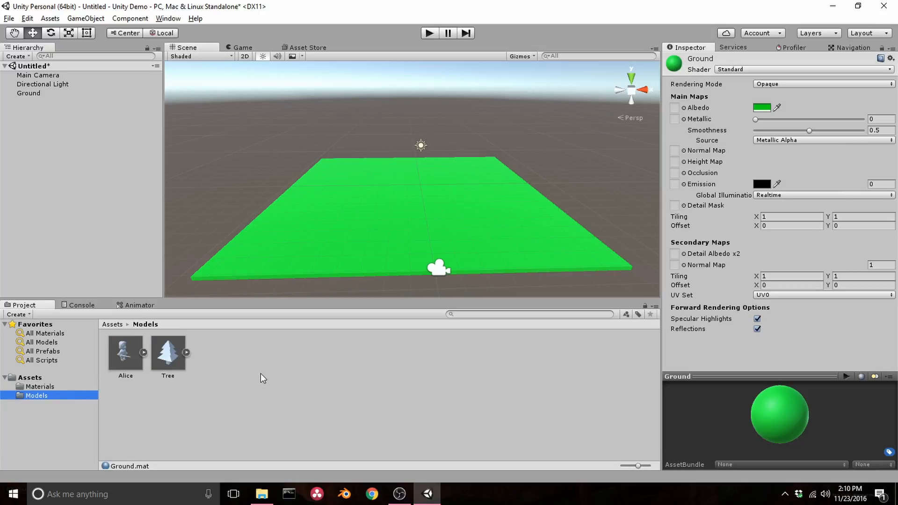
pyautogui.moveTo(171, 353); pyautogui.dragTo(361, 216)
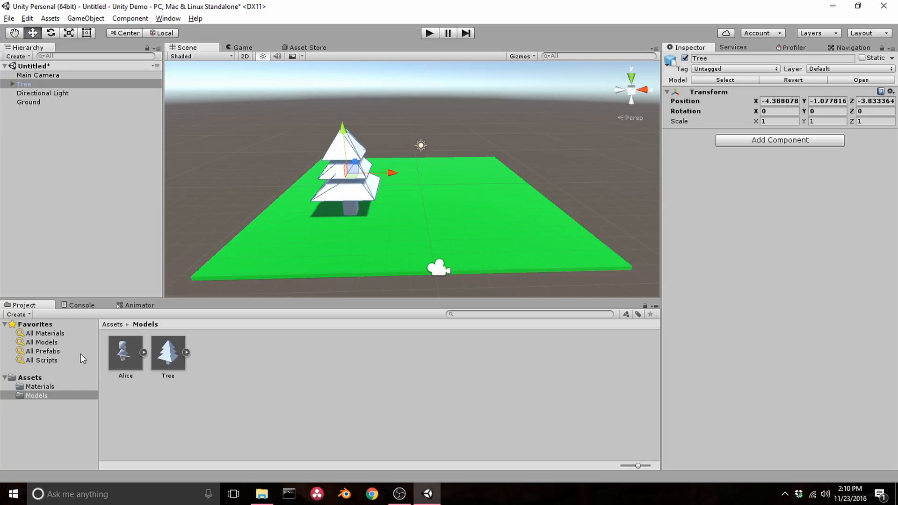
# Examine the imported default material and which material the tree's Leaves and Trunk parts use.
pyautogui.click(40, 387)
pyautogui.click(215, 358)
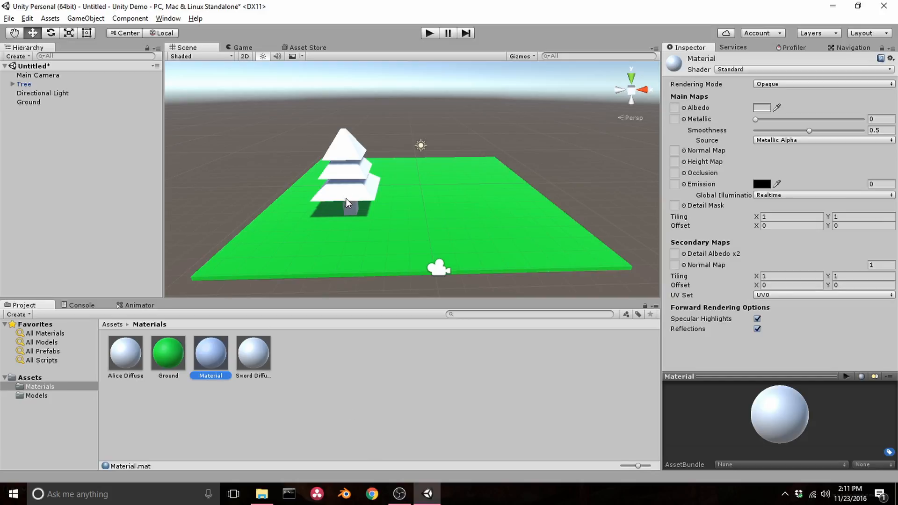
pyautogui.click(28, 84)
pyautogui.click(13, 84)
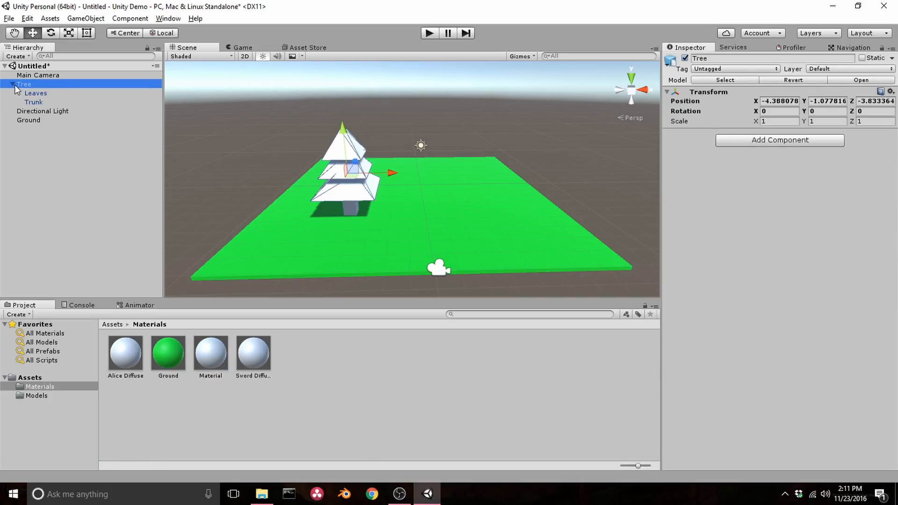
pyautogui.click(52, 92)
pyautogui.keyDown('alt'); pyautogui.moveTo(355, 176); pyautogui.dragTo(375, 150); pyautogui.keyUp('alt')
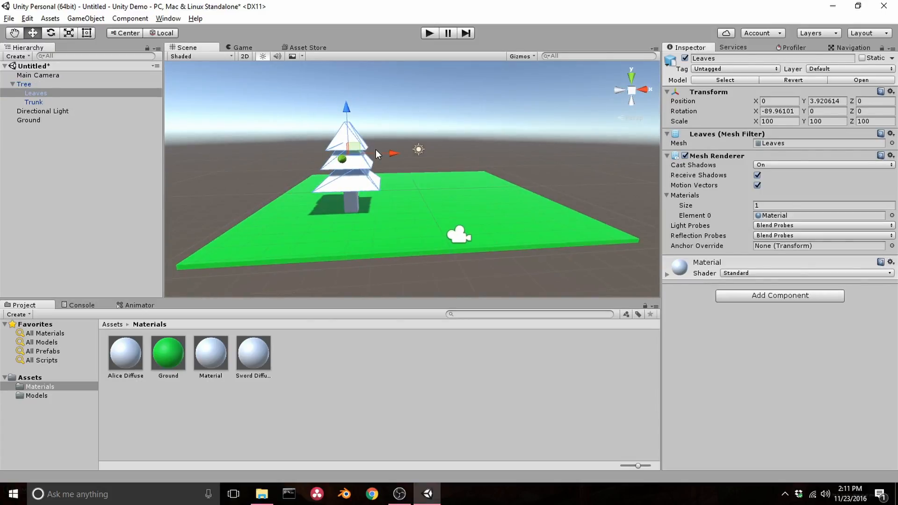
pyautogui.scroll(3, 375, 150)
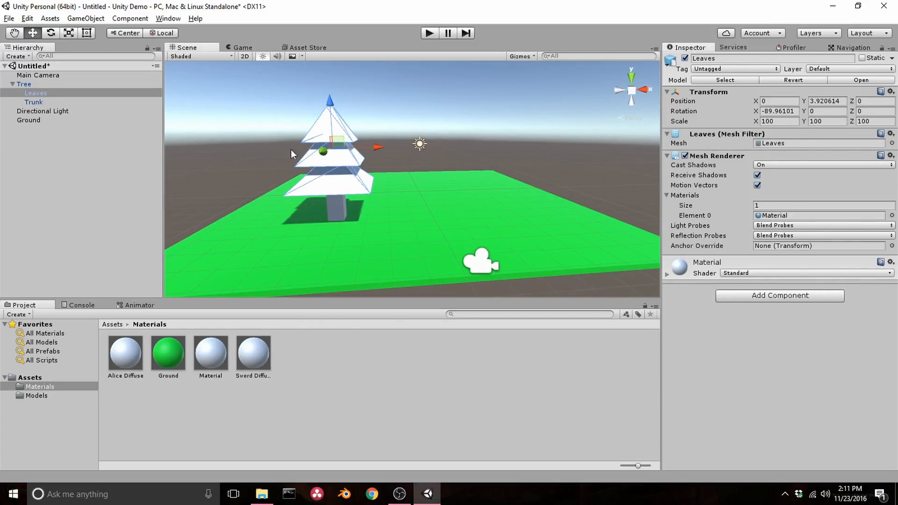
pyautogui.click(67, 101)
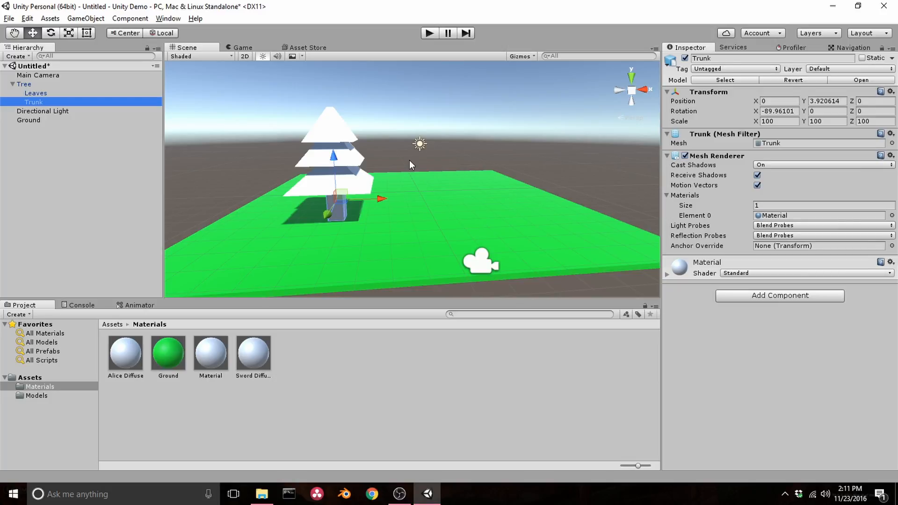
# Create a new material named Trunk in the Materials folder.
pyautogui.rightClick(303, 350)
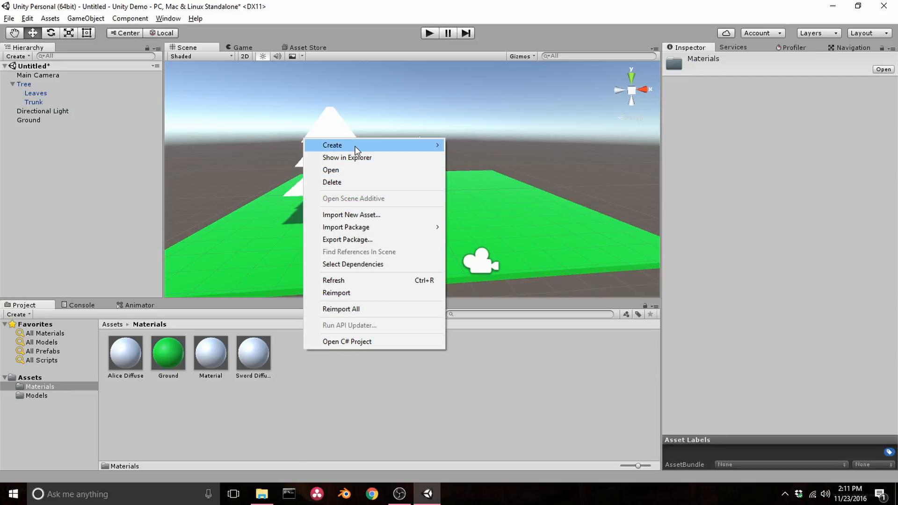
pyautogui.moveTo(355, 146)
pyautogui.click(495, 255)
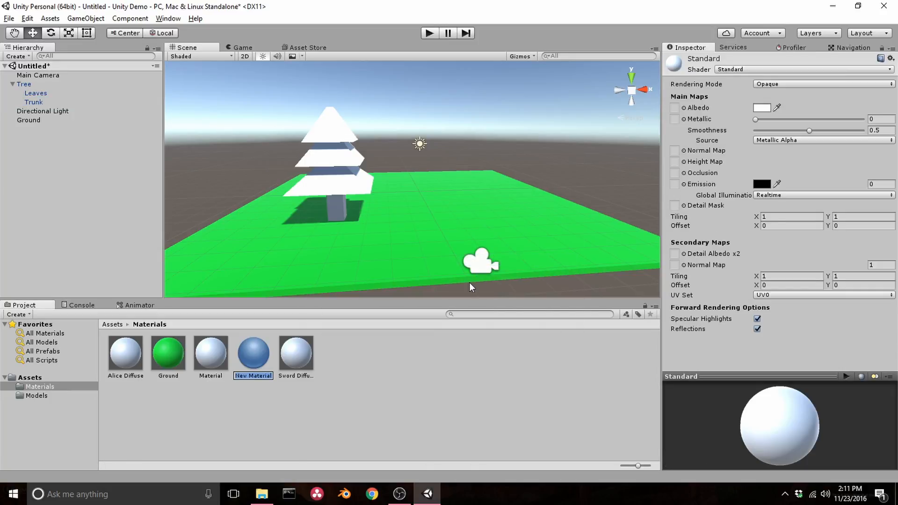
pyautogui.write('Trunk')
pyautogui.press('Return')
# Set the Trunk material's albedo to dark brown (hex 684505) and apply the material to the tree's trunk.
pyautogui.click(767, 108)
pyautogui.moveTo(114, 128); pyautogui.dragTo(96, 92)
pyautogui.click(97, 117)
pyautogui.moveTo(116, 125); pyautogui.dragTo(109, 131)
pyautogui.moveTo(97, 93)
pyautogui.mouseDown()
pyautogui.moveTo(100, 117)
pyautogui.moveTo(96, 102)
pyautogui.mouseUp()
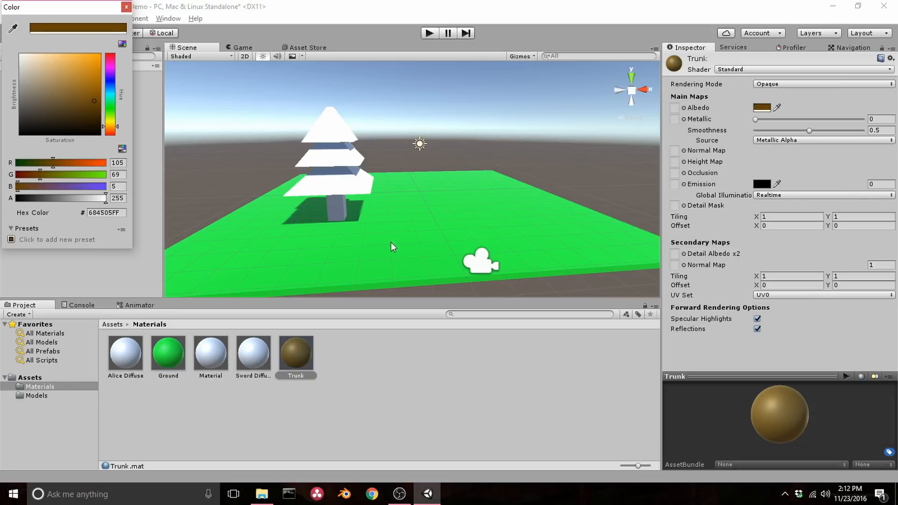
pyautogui.click(364, 400)
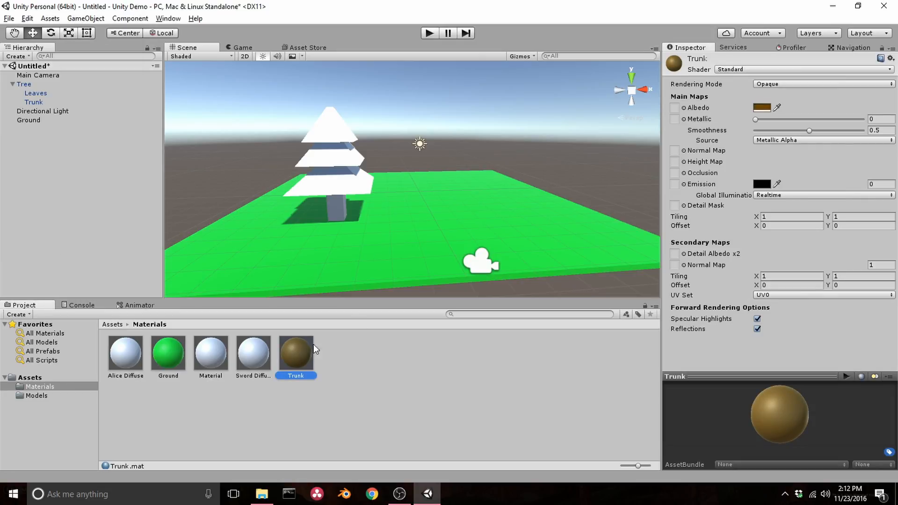
pyautogui.moveTo(297, 343); pyautogui.dragTo(330, 220)
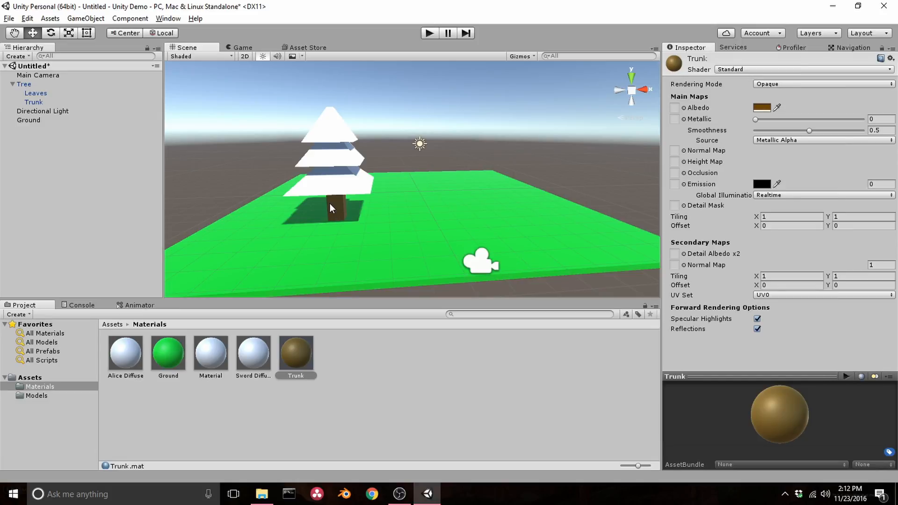
# Create a new material named Leaves in the Materials folder.
pyautogui.click(349, 359)
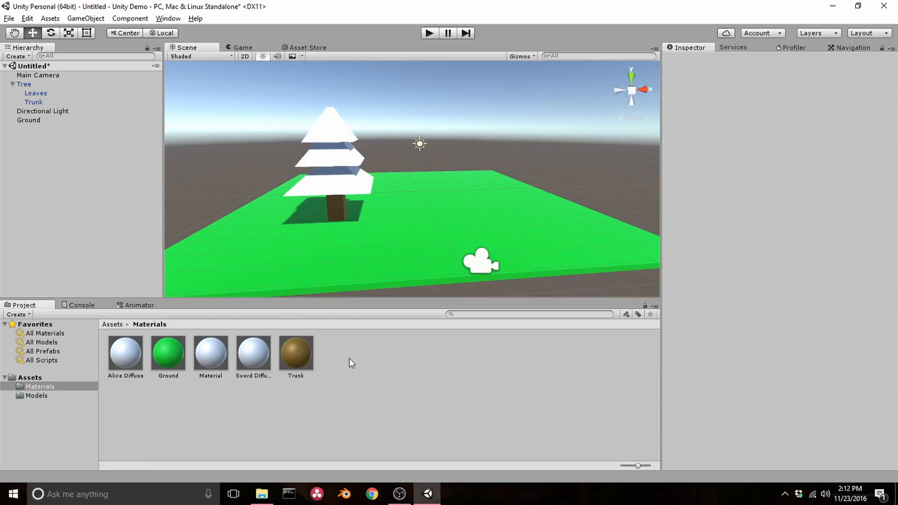
pyautogui.rightClick(349, 358)
pyautogui.moveTo(392, 153)
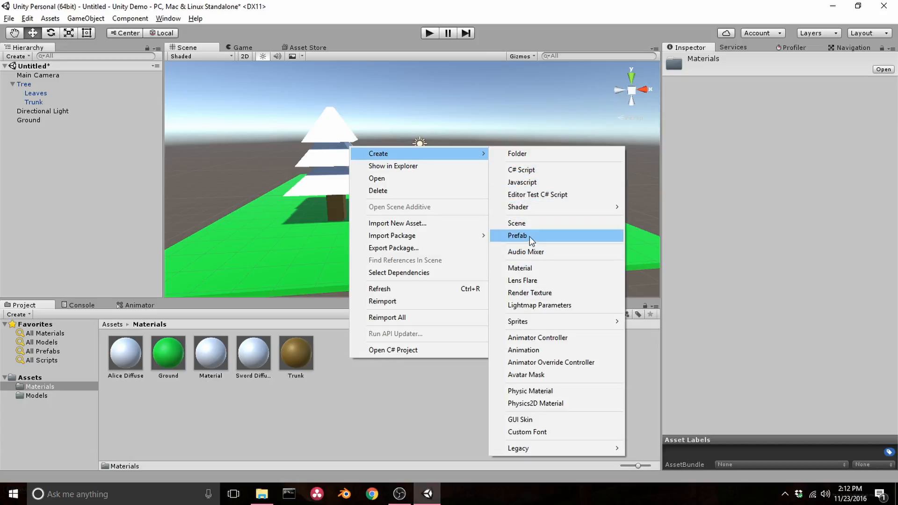
pyautogui.click(529, 266)
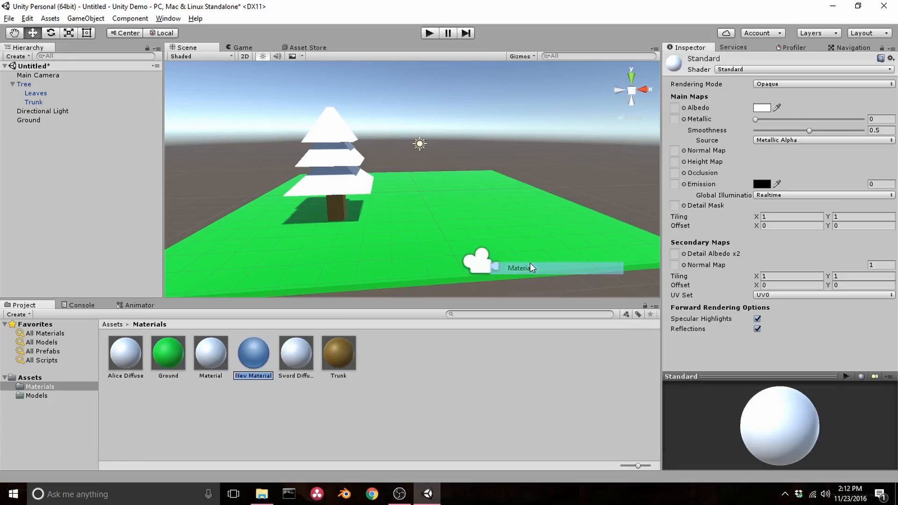
pyautogui.write('Leaves')
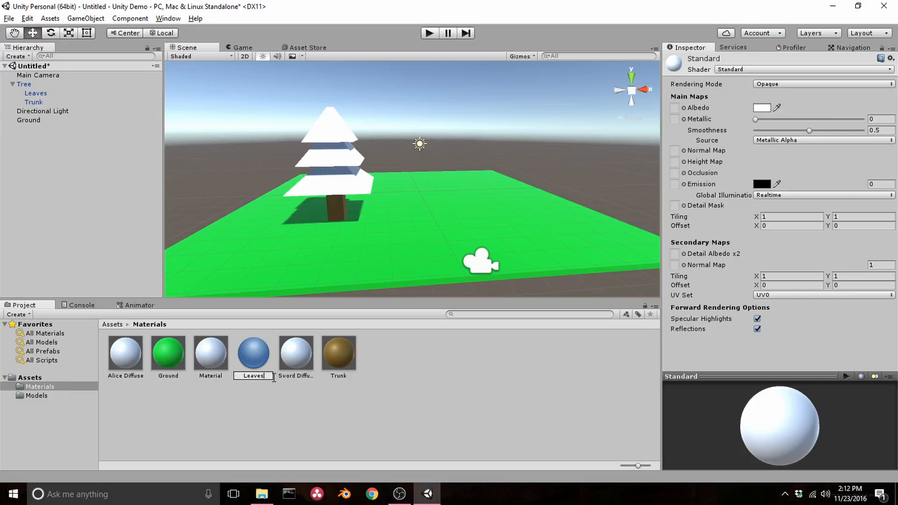
pyautogui.press('Return')
# Set the Leaves material's albedo to dark green (hex 035000) and apply the material to the tree's leaves.
pyautogui.click(761, 108)
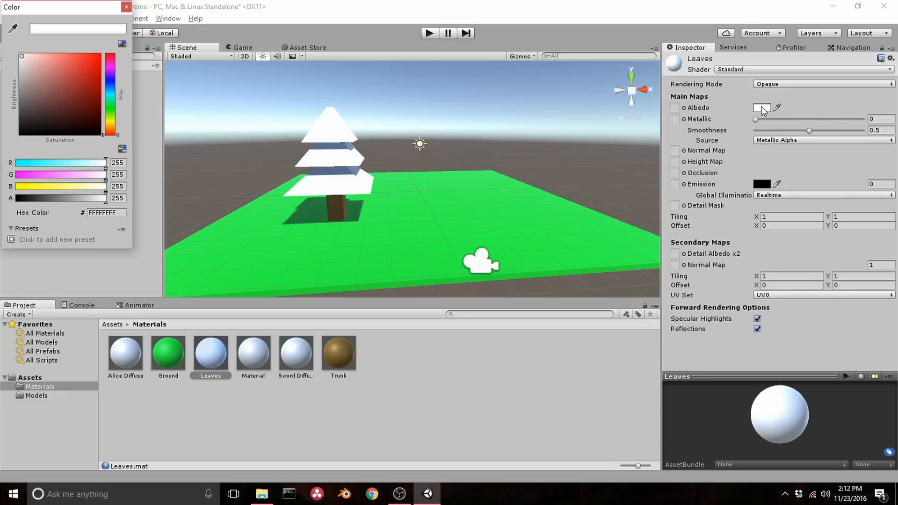
pyautogui.moveTo(111, 130)
pyautogui.mouseDown()
pyautogui.moveTo(110, 108)
pyautogui.moveTo(74, 69)
pyautogui.moveTo(97, 89)
pyautogui.moveTo(98, 113)
pyautogui.mouseUp()
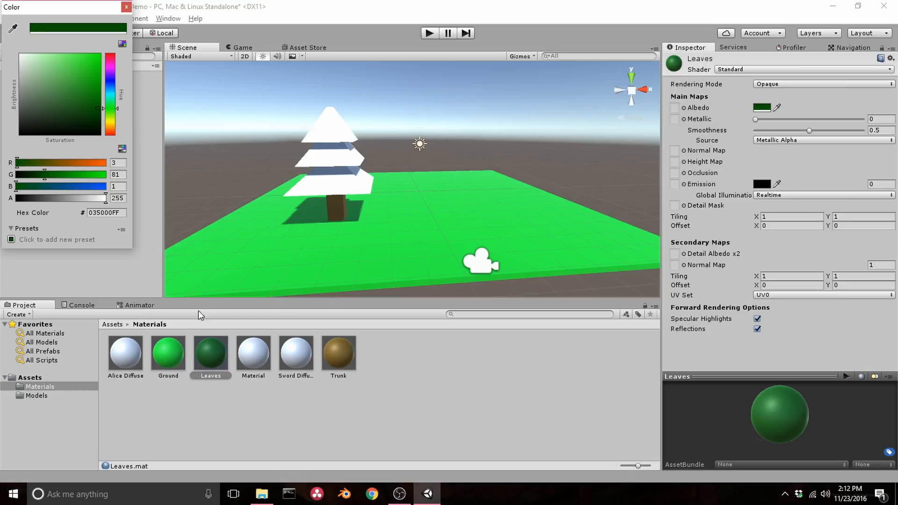
pyautogui.click(207, 354)
pyautogui.moveTo(221, 363); pyautogui.dragTo(329, 183)
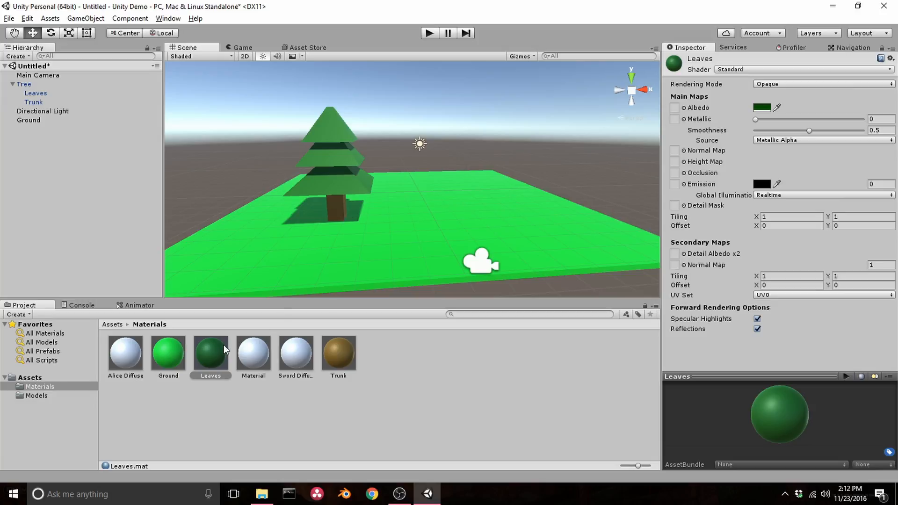
# Change the Leaves material's albedo to a dark teal green (hex 043625).
pyautogui.click(758, 108)
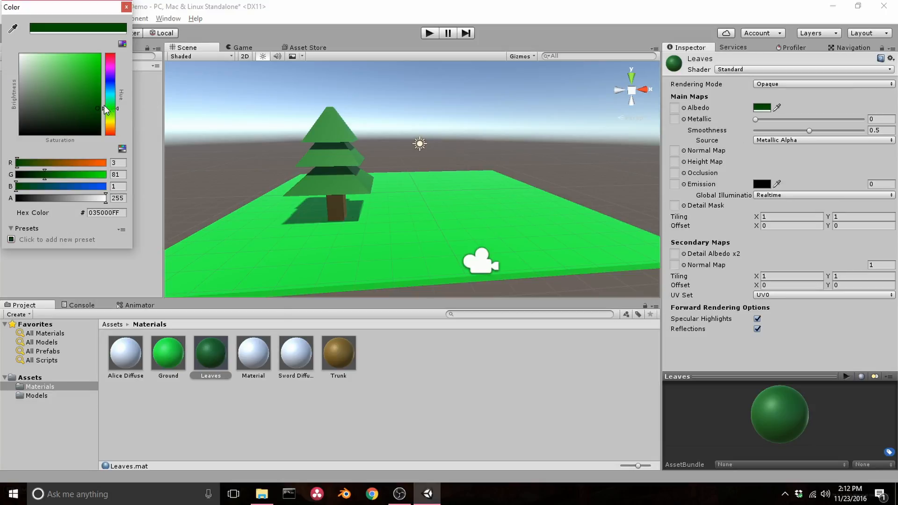
pyautogui.moveTo(97, 107)
pyautogui.mouseDown()
pyautogui.moveTo(101, 123)
pyautogui.moveTo(92, 117)
pyautogui.mouseUp()
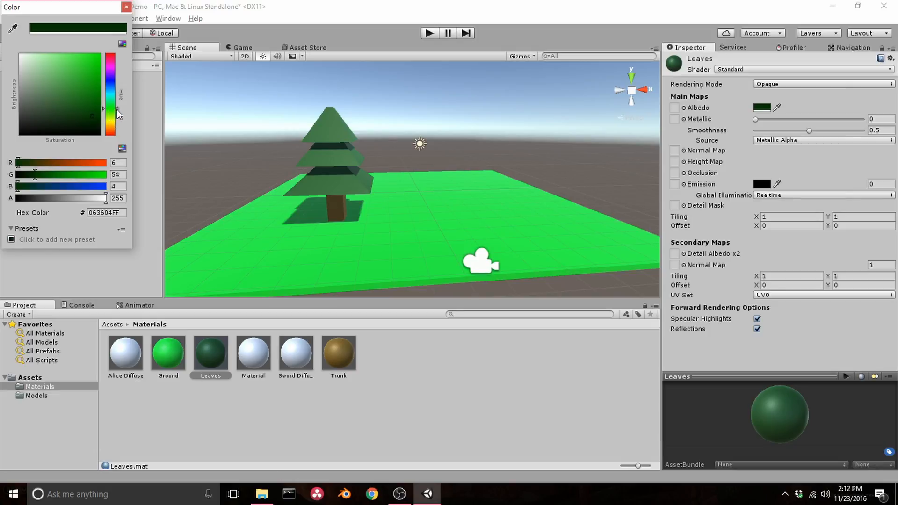
pyautogui.moveTo(116, 106); pyautogui.dragTo(107, 102)
pyautogui.scroll(-1, 360, 197)
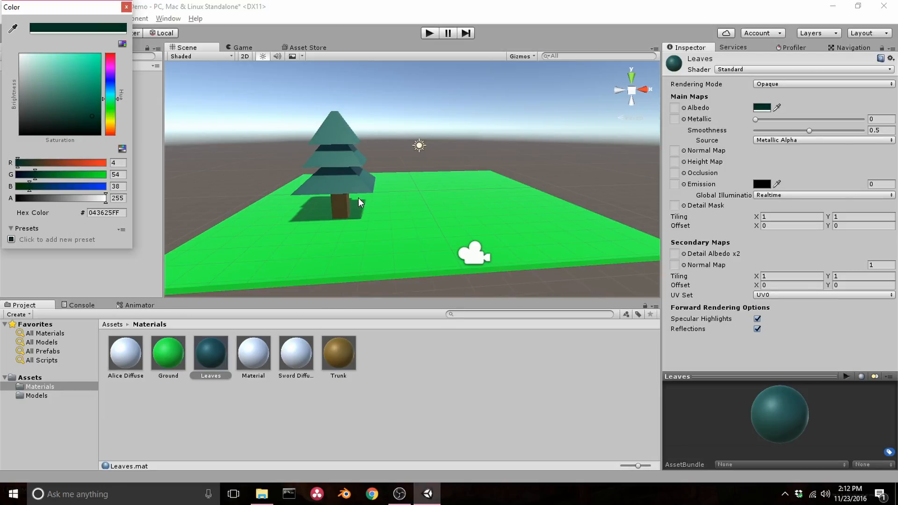
pyautogui.click(126, 7)
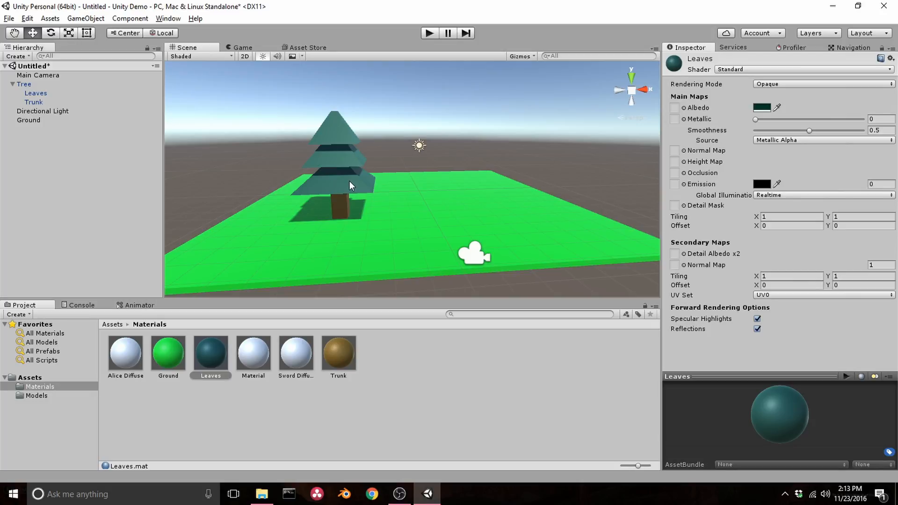
# Place a second Tree model beside the first one, at about X 0.93, Y -1.08, Z -3.16.
pyautogui.click(31, 395)
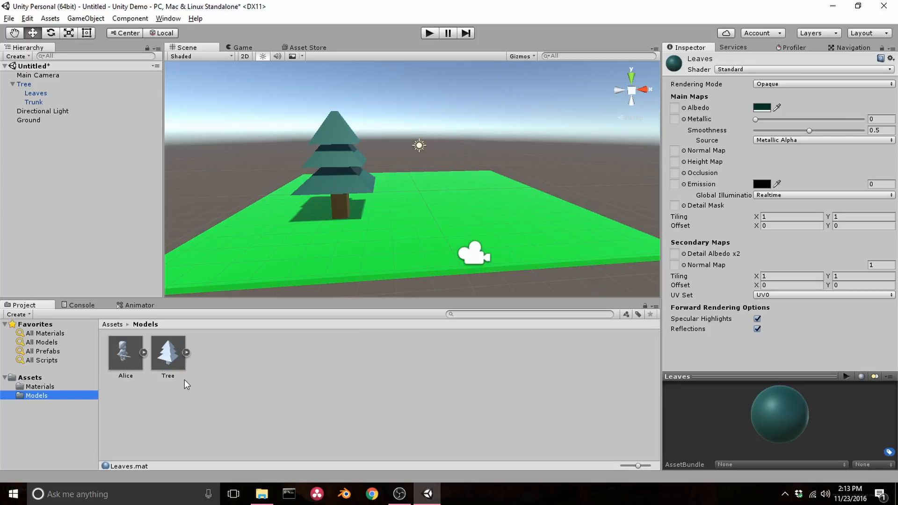
pyautogui.moveTo(165, 356); pyautogui.dragTo(440, 216)
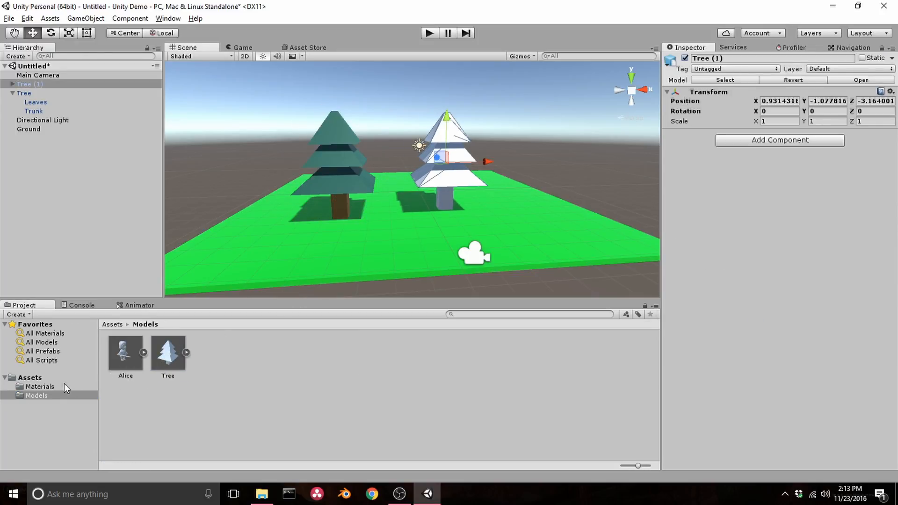
# Create a new folder named Prefabs in the project's Assets folder.
pyautogui.click(40, 386)
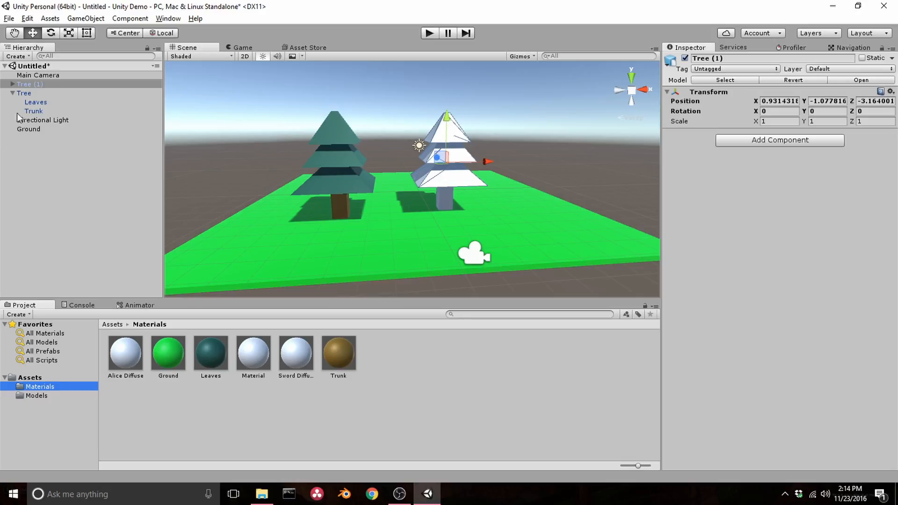
pyautogui.click(12, 93)
pyautogui.click(41, 379)
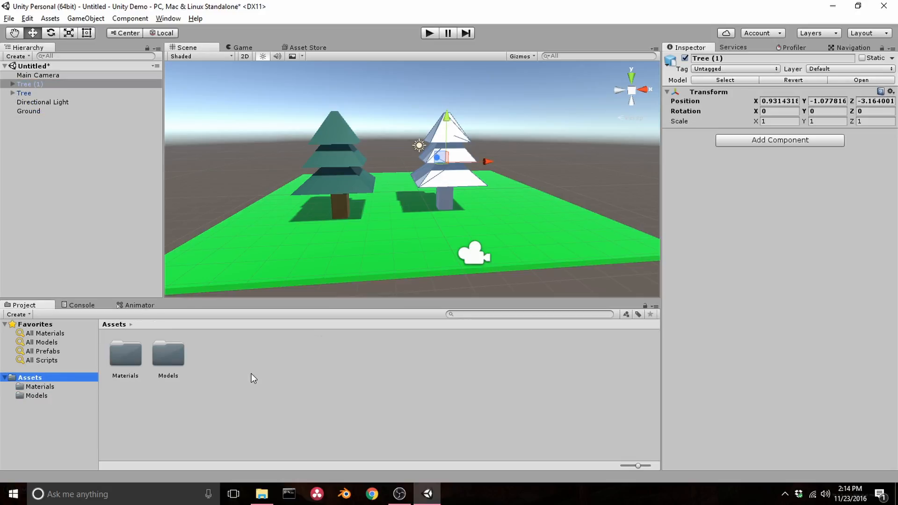
pyautogui.rightClick(250, 374)
pyautogui.moveTo(302, 164)
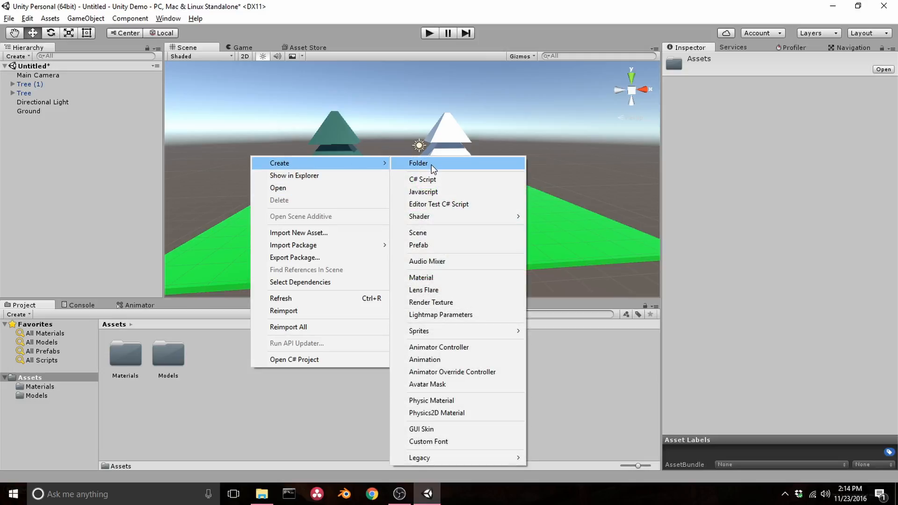
pyautogui.click(430, 164)
pyautogui.write('Prefabs')
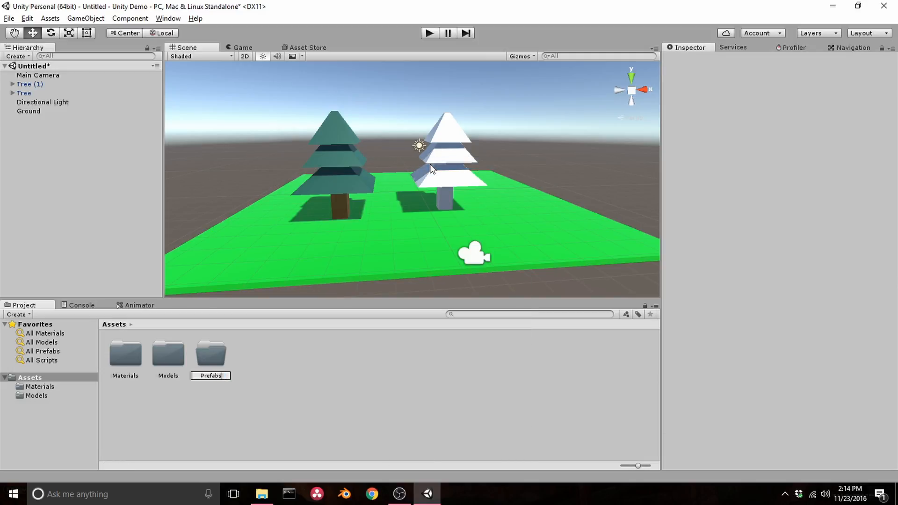
pyautogui.press('Return')
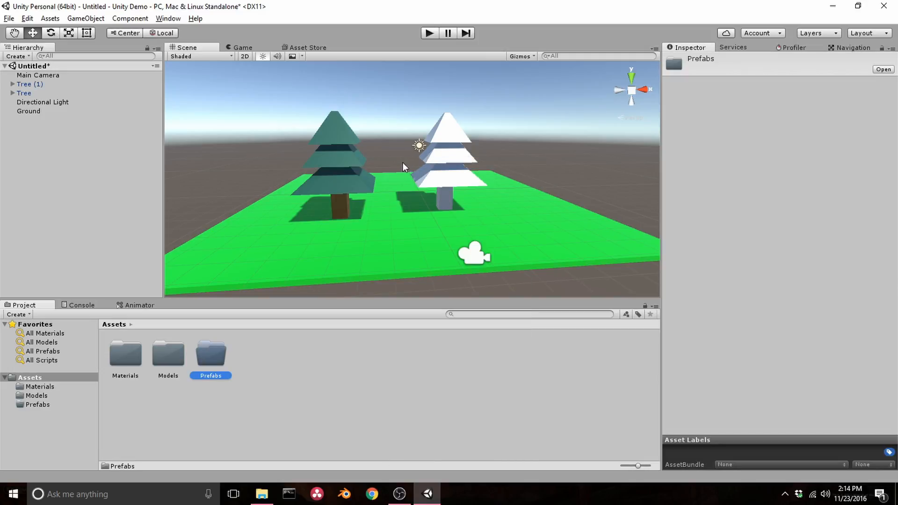
# Save the coloured Tree object from the scene as a prefab in the Prefabs folder.
pyautogui.doubleClick(214, 350)
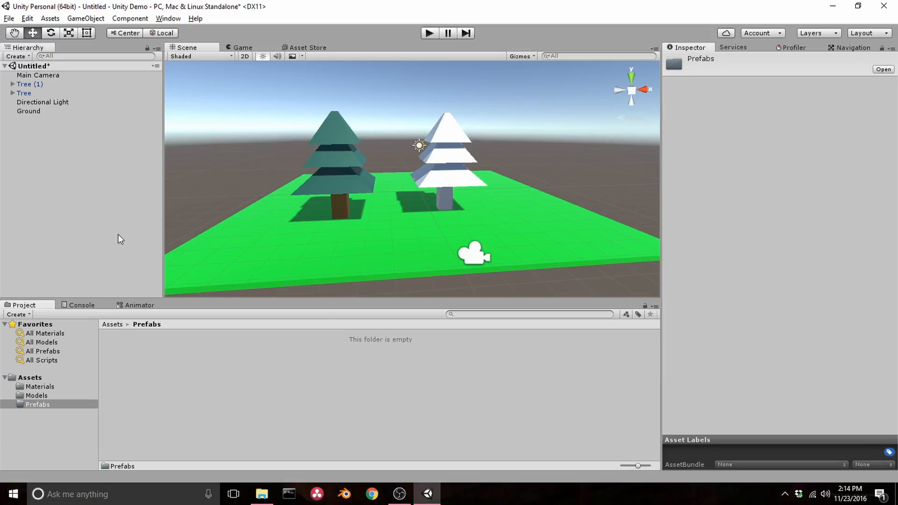
pyautogui.click(28, 84)
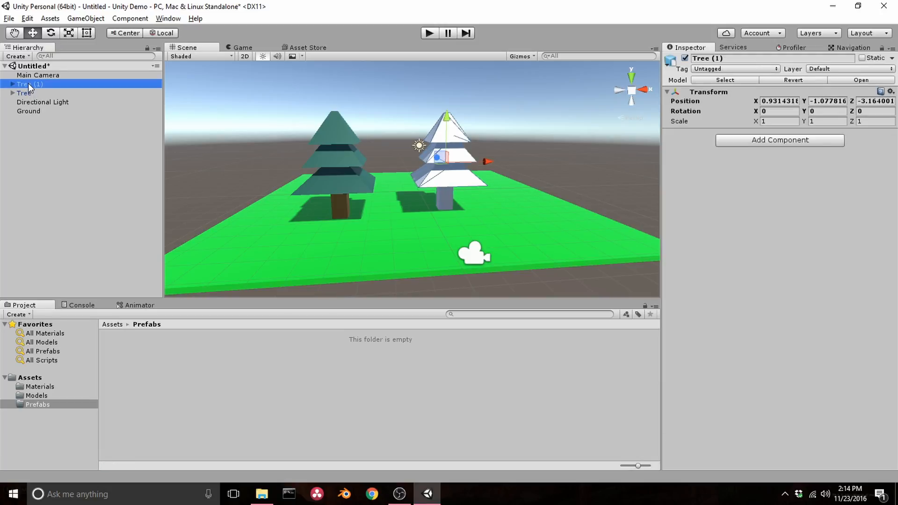
pyautogui.click(29, 94)
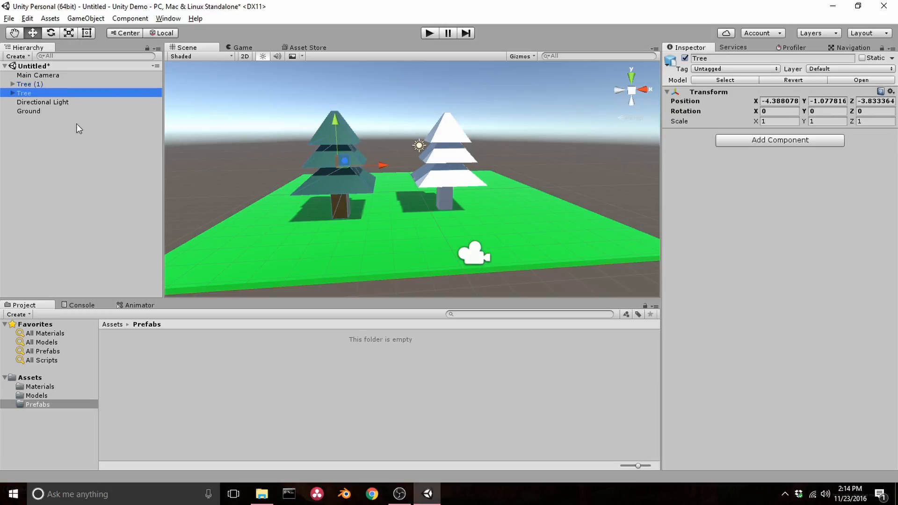
pyautogui.moveTo(45, 93); pyautogui.dragTo(408, 346)
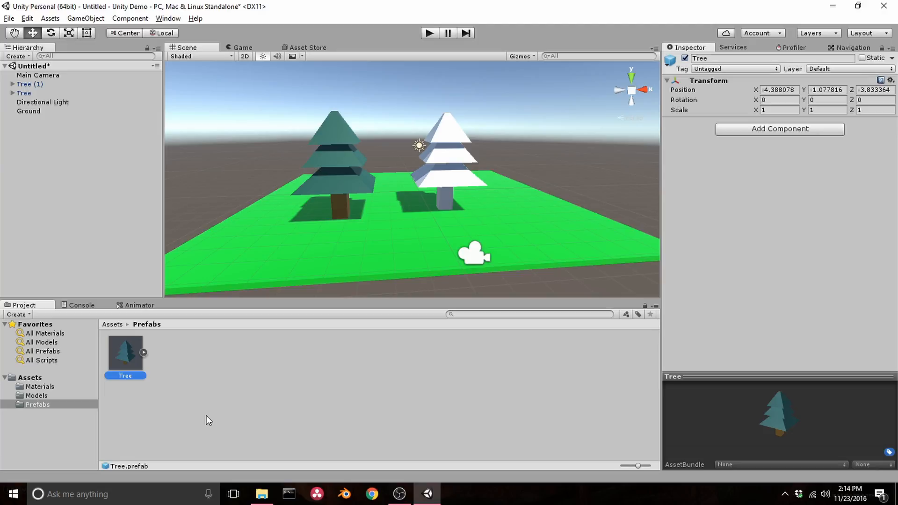
# Place three Tree prefab instances on the ground at about X -1.57, Z 0.30; X -8.07, Z -3.88; and X 4.51, Z -3.48.
pyautogui.moveTo(131, 359); pyautogui.dragTo(518, 216)
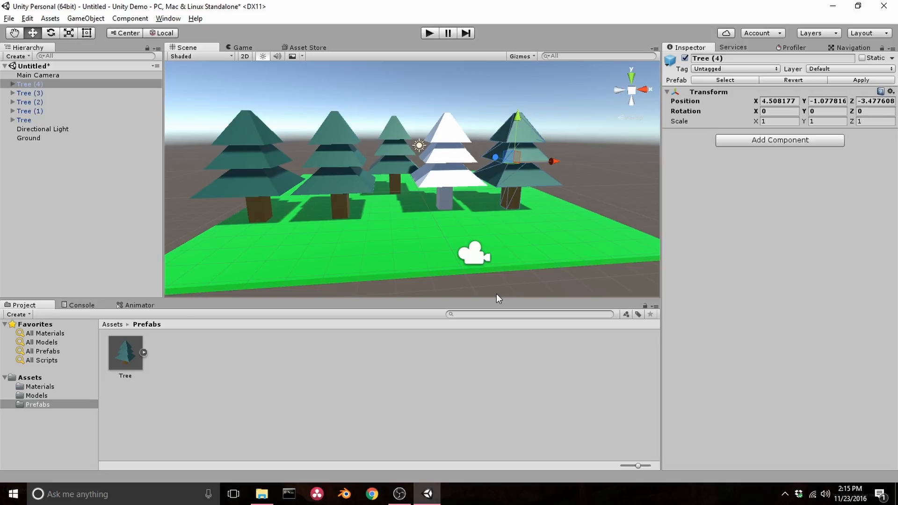
pyautogui.click(326, 165)
pyautogui.click(400, 180)
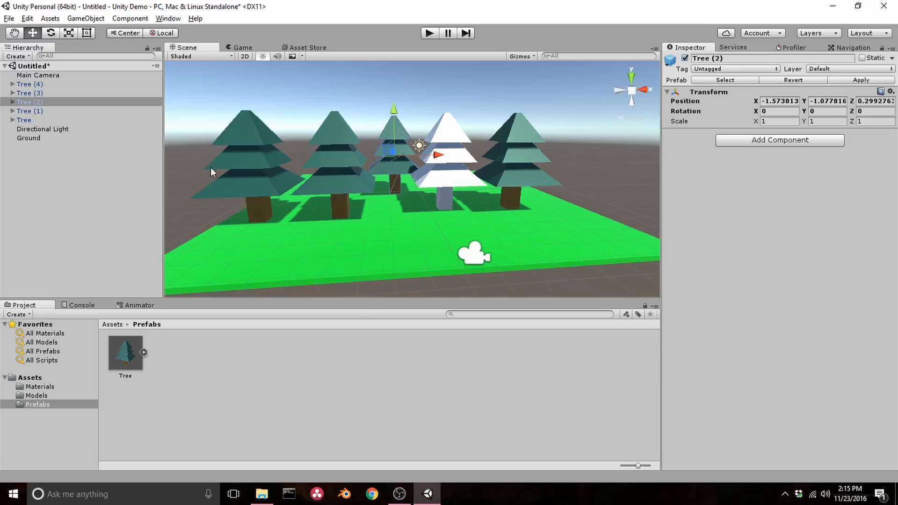
pyautogui.click(258, 210)
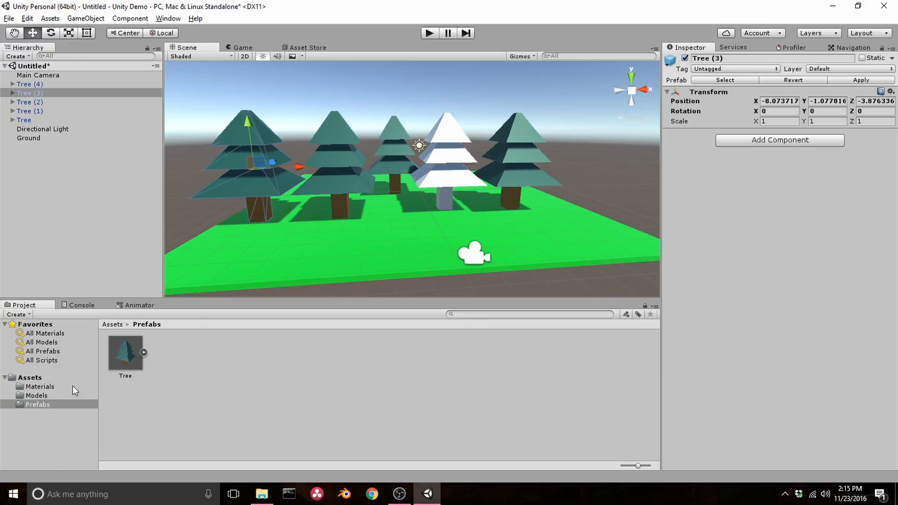
# Create a new material named Autumn Leaves in the Materials folder.
pyautogui.click(30, 395)
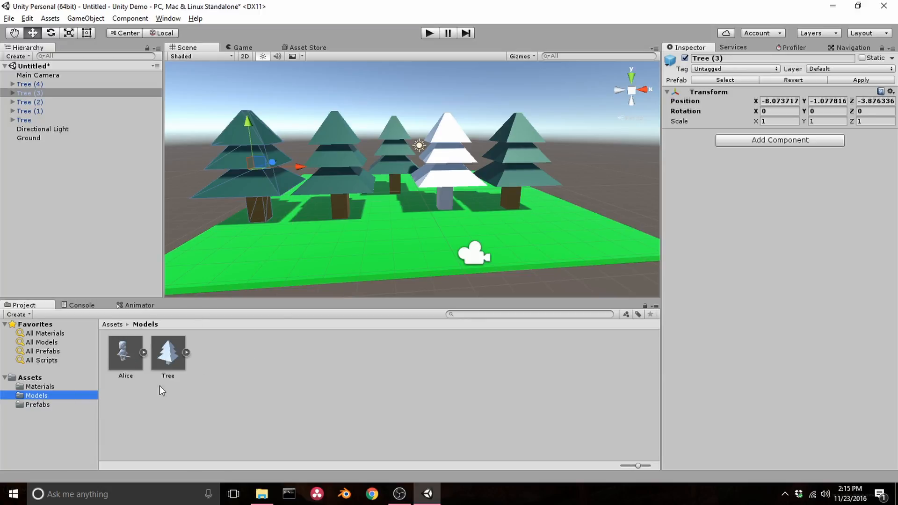
pyautogui.click(58, 386)
pyautogui.rightClick(392, 363)
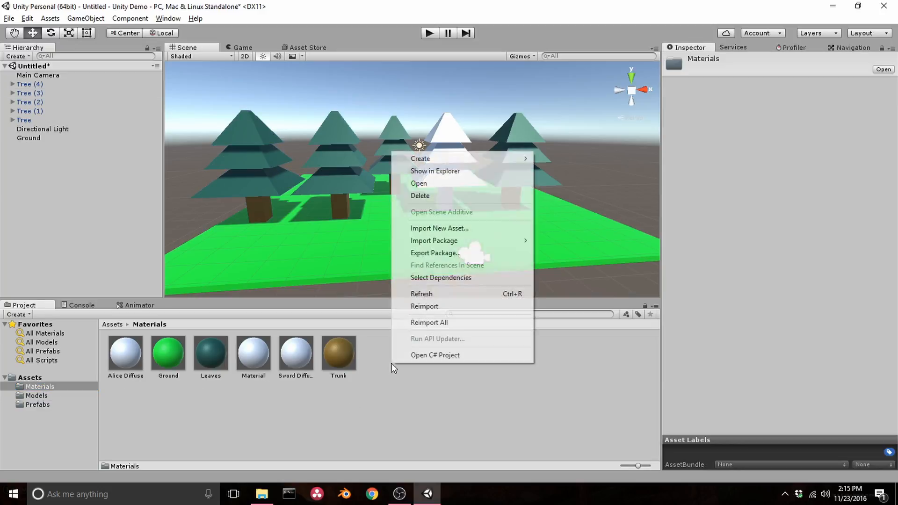
pyautogui.moveTo(438, 162)
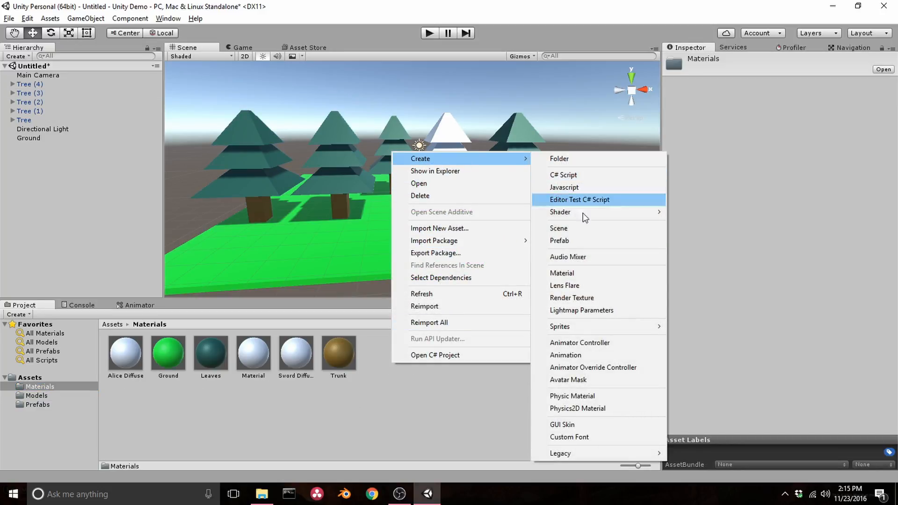
pyautogui.click(584, 273)
pyautogui.write('Autumn')
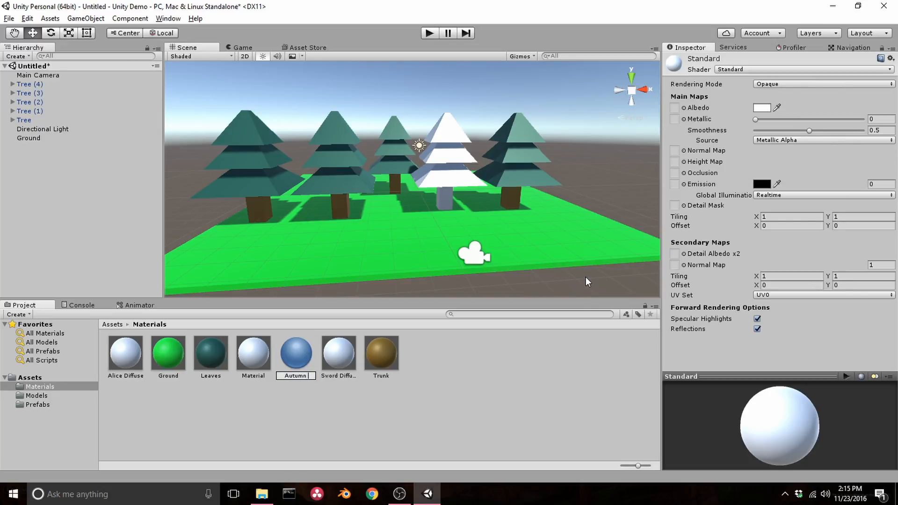
pyautogui.write(' Leaves')
pyautogui.press('Return')
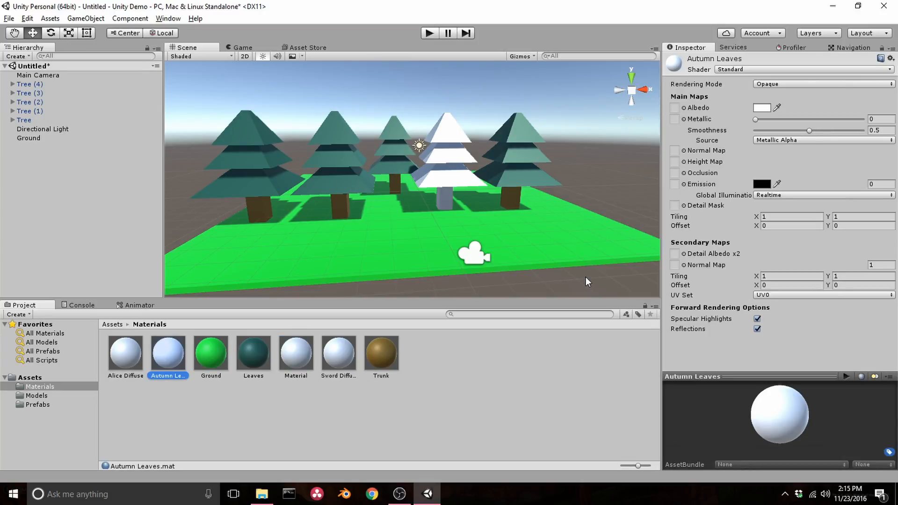
# Set the Autumn Leaves material's albedo to a dark reddish brown (hex 791700).
pyautogui.click(762, 108)
pyautogui.moveTo(111, 130); pyautogui.dragTo(97, 97)
pyautogui.click(96, 120)
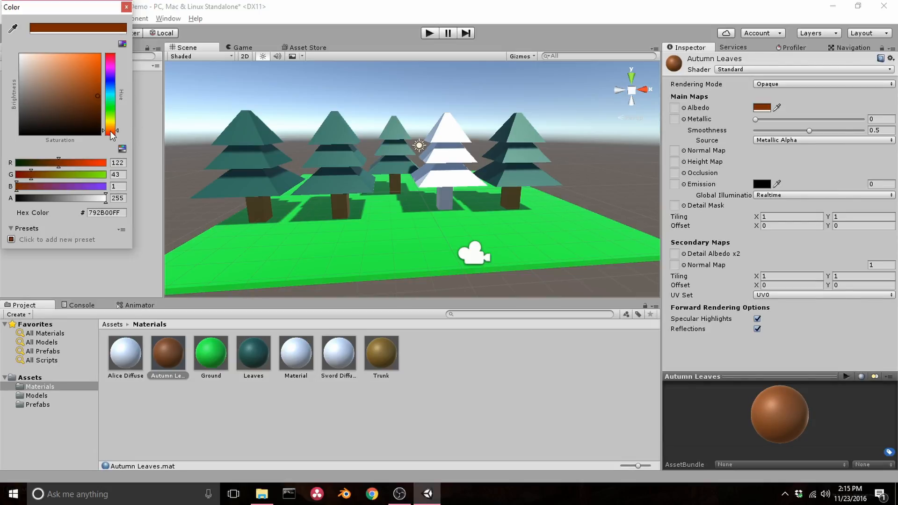
pyautogui.moveTo(110, 130); pyautogui.dragTo(110, 133)
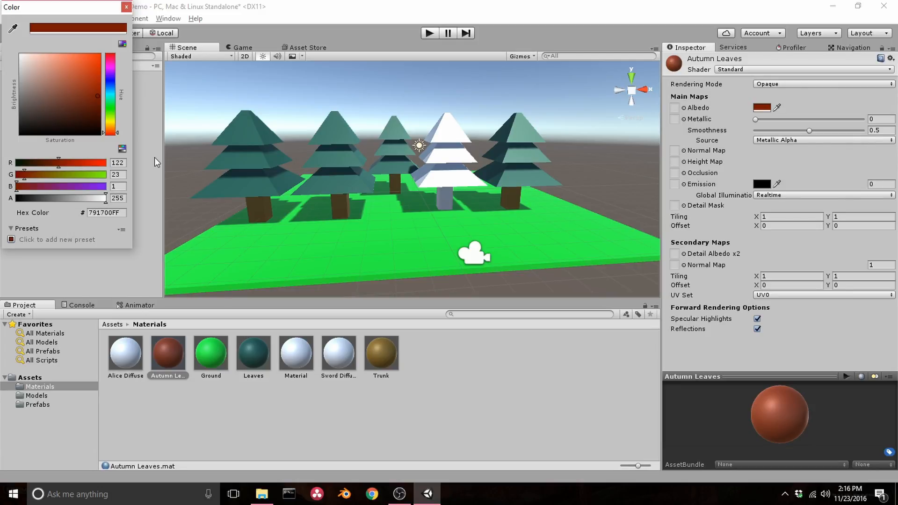
pyautogui.click(126, 7)
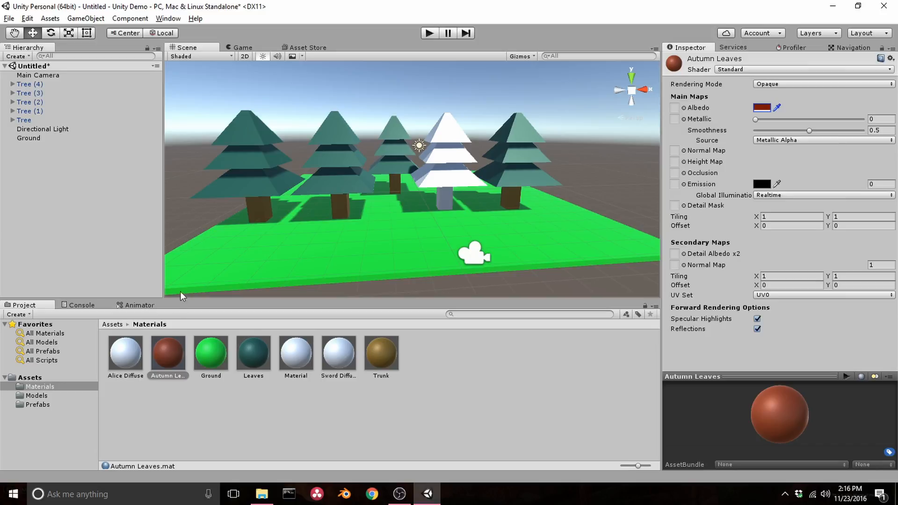
# Assign the Autumn Leaves material to the leftmost tree's leaves and apply that change to the Tree prefab.
pyautogui.moveTo(167, 348); pyautogui.dragTo(252, 192)
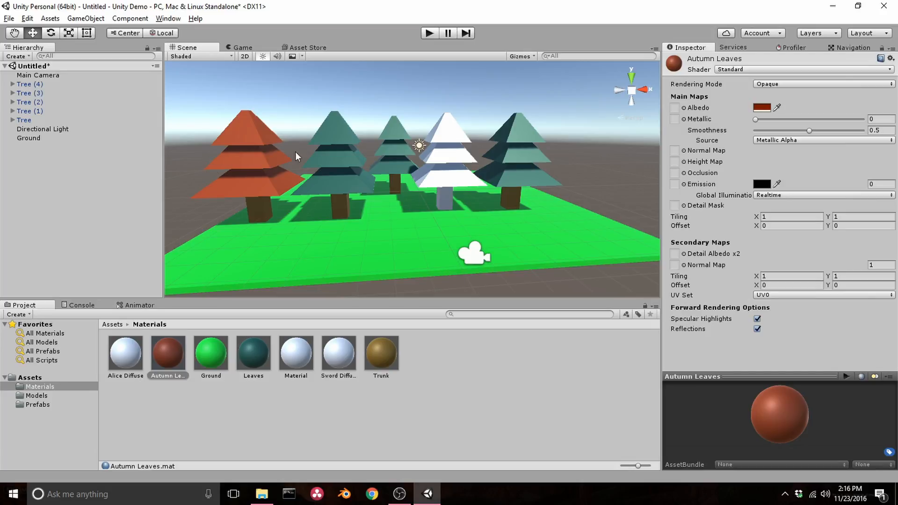
pyautogui.keyDown('alt'); pyautogui.moveTo(402, 187); pyautogui.dragTo(400, 202); pyautogui.keyUp('alt')
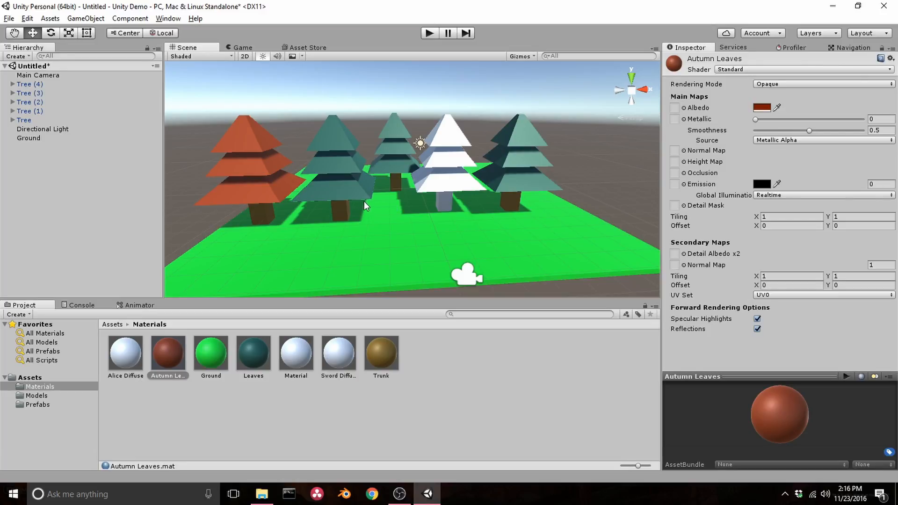
pyautogui.click(271, 194)
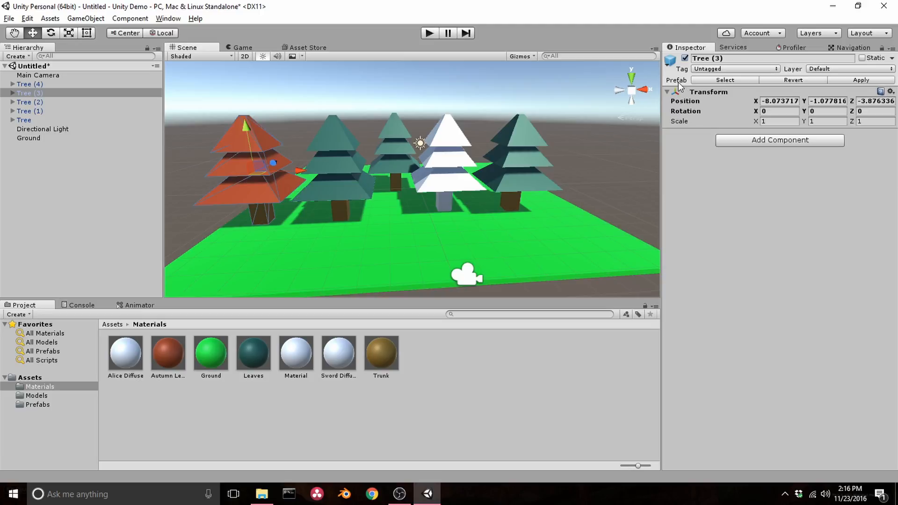
pyautogui.click(862, 80)
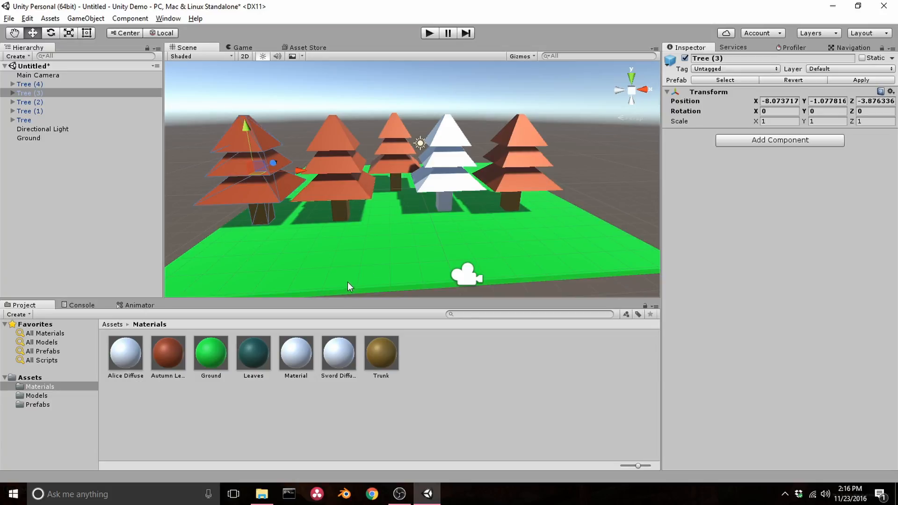
# Inspect which material the original Tree object's Leaves part uses.
pyautogui.click(337, 193)
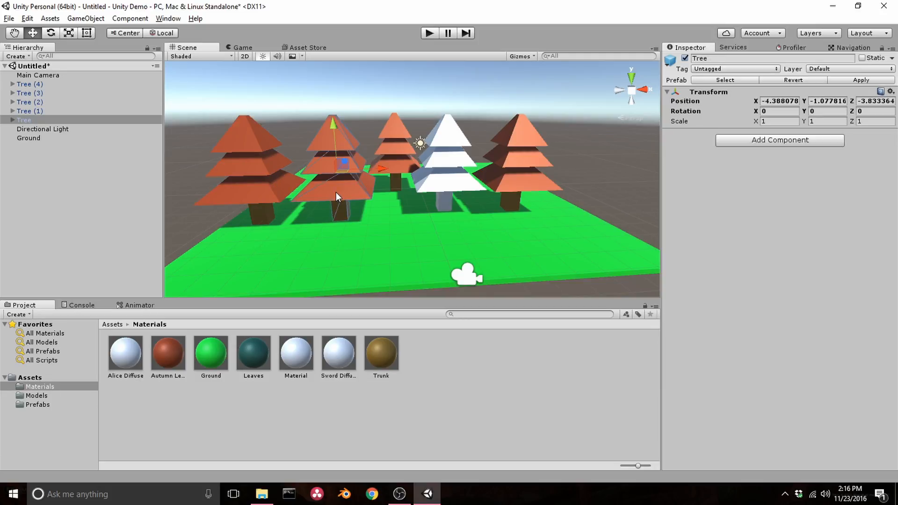
pyautogui.click(12, 120)
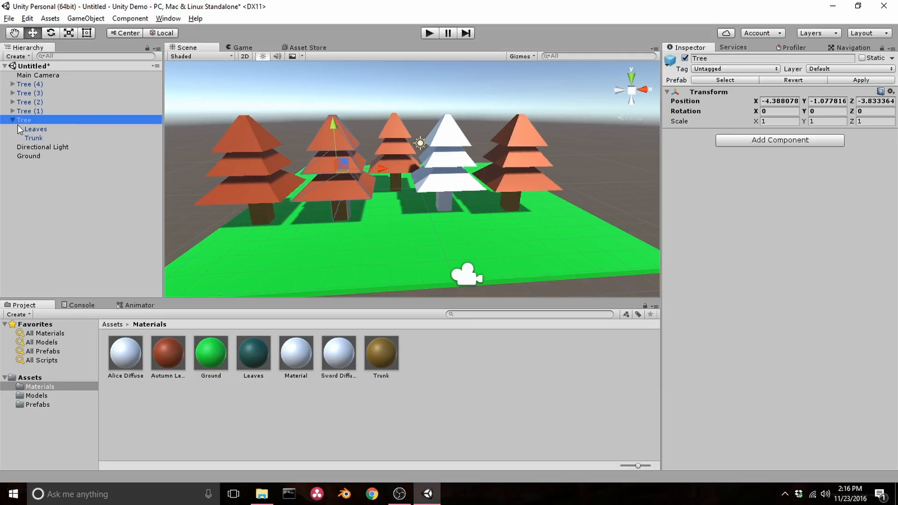
pyautogui.click(31, 130)
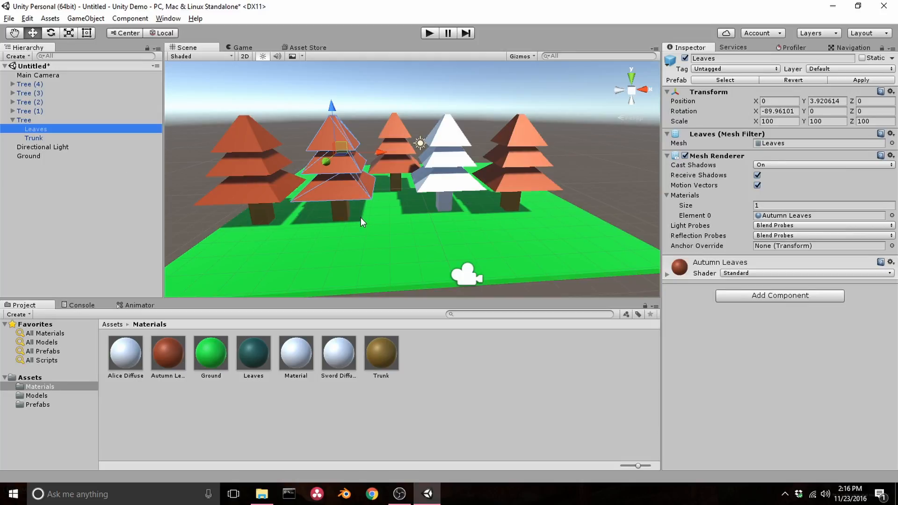
# Delete the uncoloured white tree, Tree (1), from the scene.
pyautogui.click(437, 167)
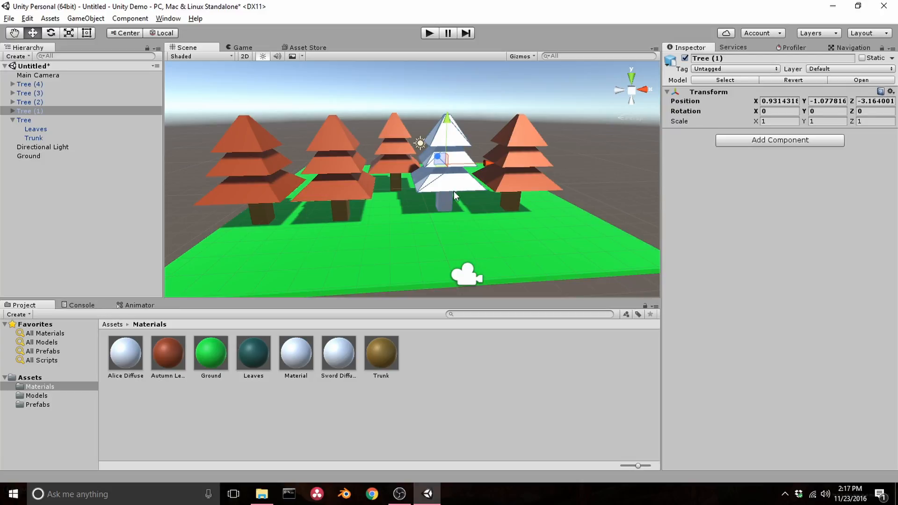
pyautogui.rightClick(40, 114)
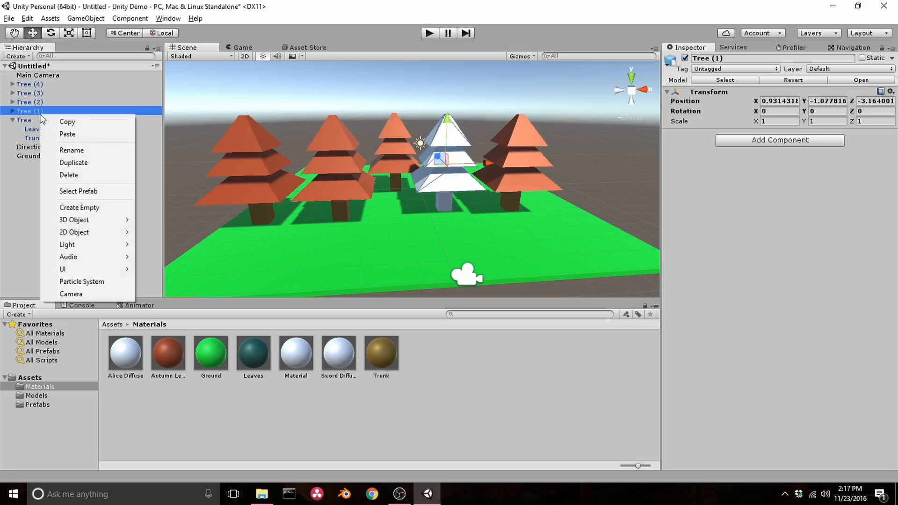
pyautogui.click(93, 173)
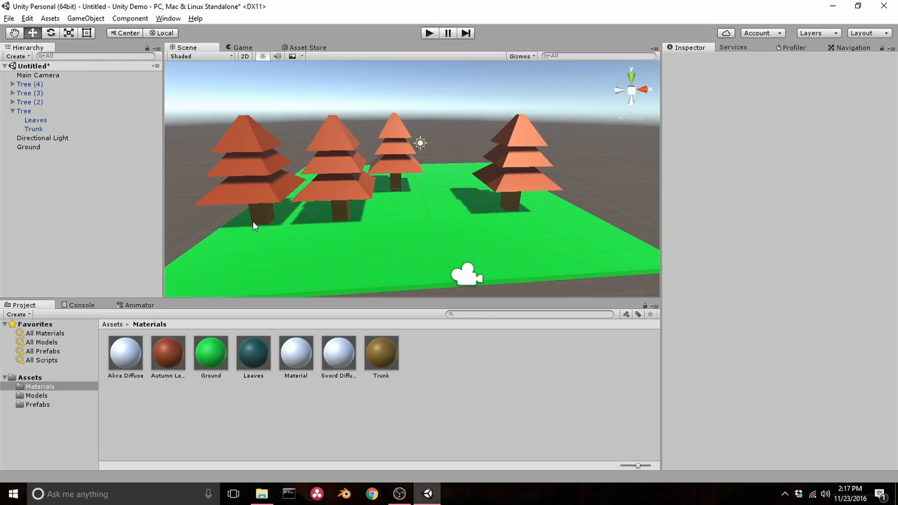
# Place a Tree prefab instance in the gap of the tree row, at about X 0.69, Y -1.08, Z -4.12.
pyautogui.click(45, 395)
pyautogui.click(43, 405)
pyautogui.moveTo(125, 353); pyautogui.dragTo(443, 227)
pyautogui.moveTo(444, 217); pyautogui.dragTo(443, 217)
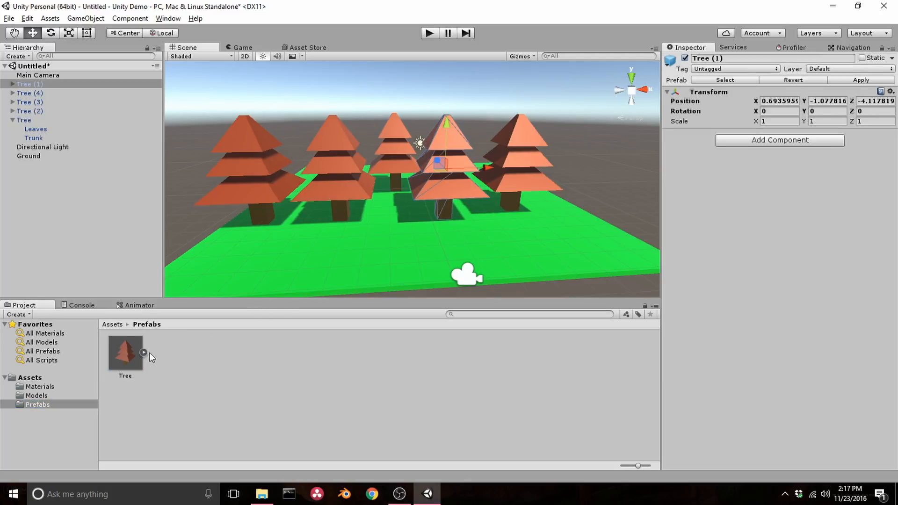
pyautogui.click(130, 362)
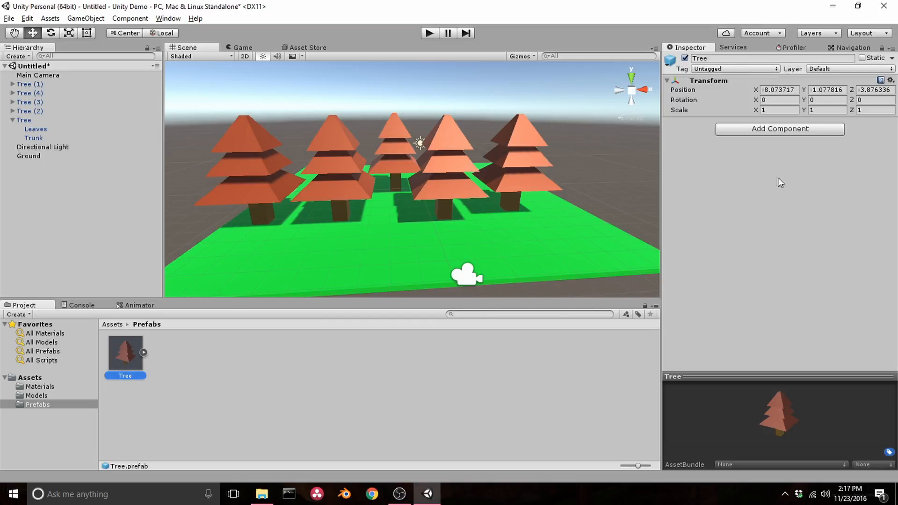
pyautogui.click(781, 138)
pyautogui.click(694, 200)
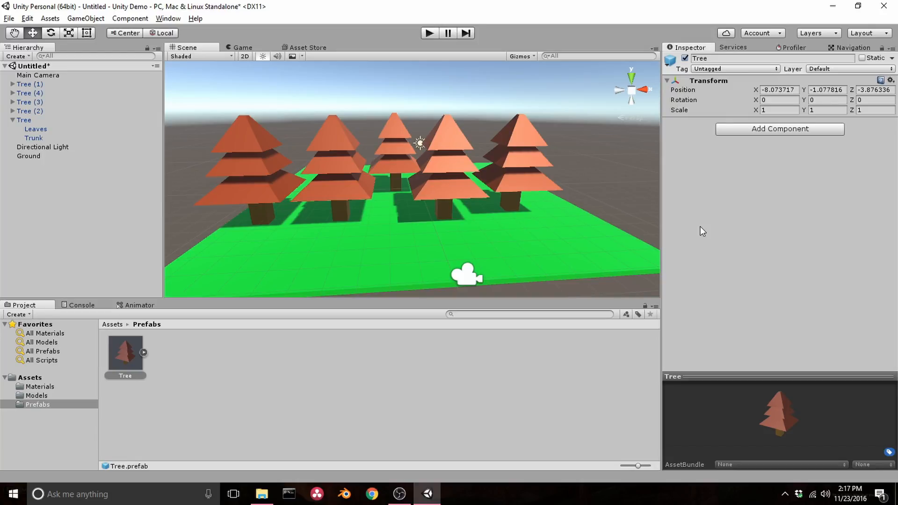
pyautogui.click(262, 494)
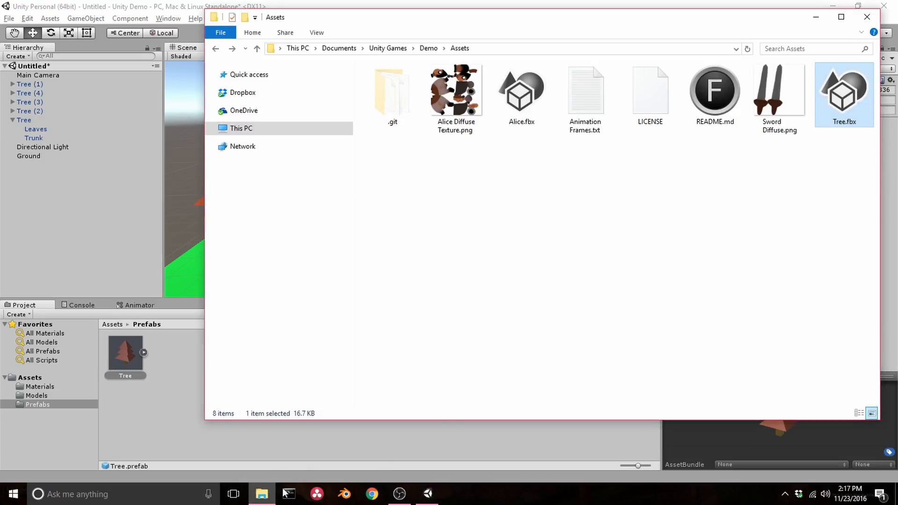
pyautogui.click(182, 373)
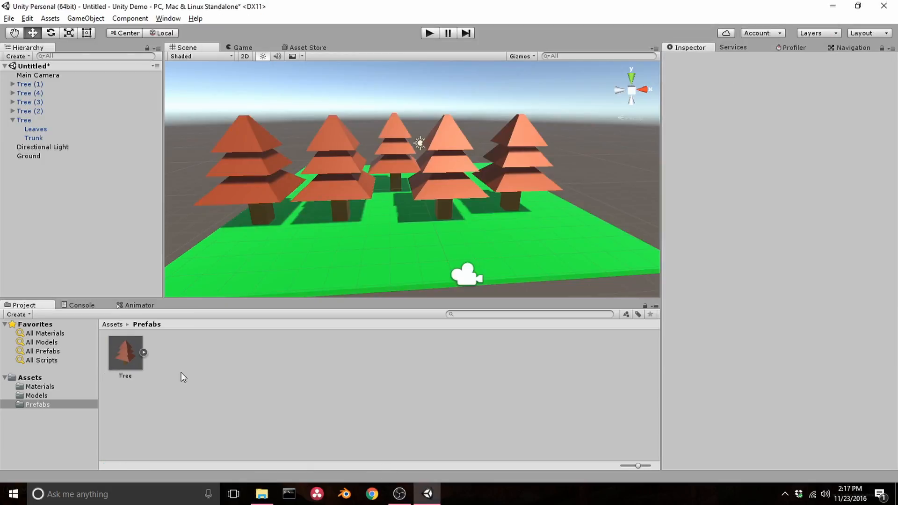
# Place the Alice model on the ground in front of the trees, at about X -1.94, Y -0.14, Z -6.93.
pyautogui.click(51, 397)
pyautogui.moveTo(119, 363); pyautogui.dragTo(392, 250)
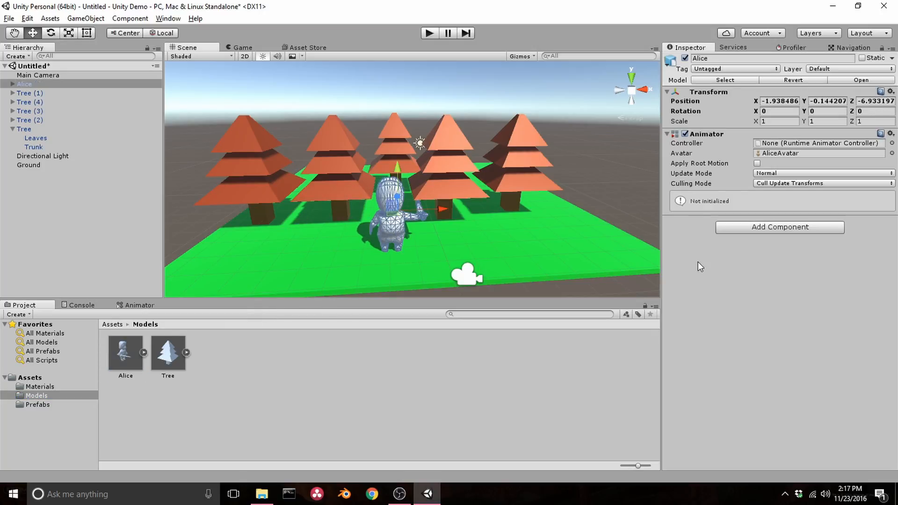
pyautogui.click(890, 92)
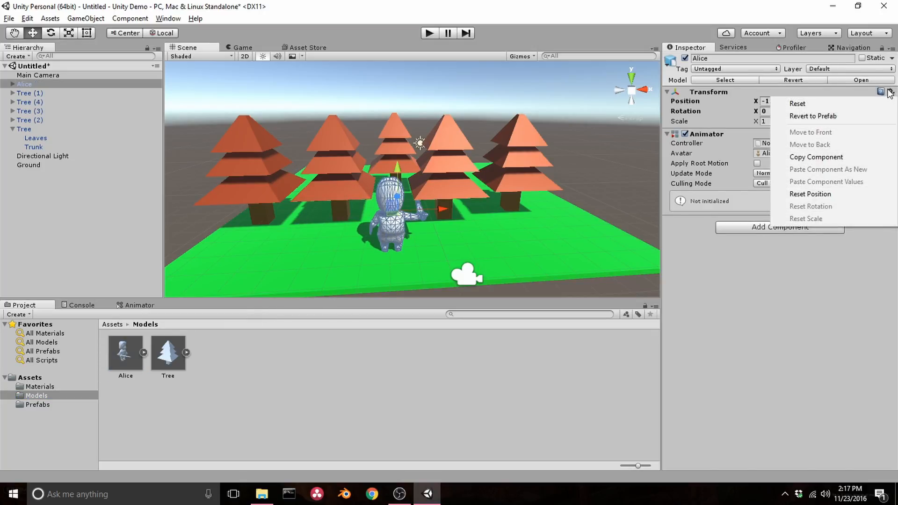
pyautogui.click(847, 225)
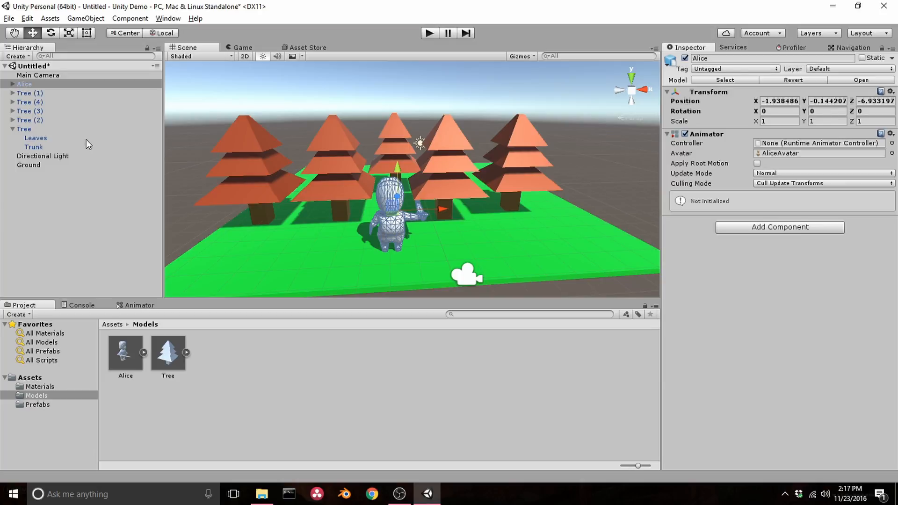
pyautogui.click(40, 75)
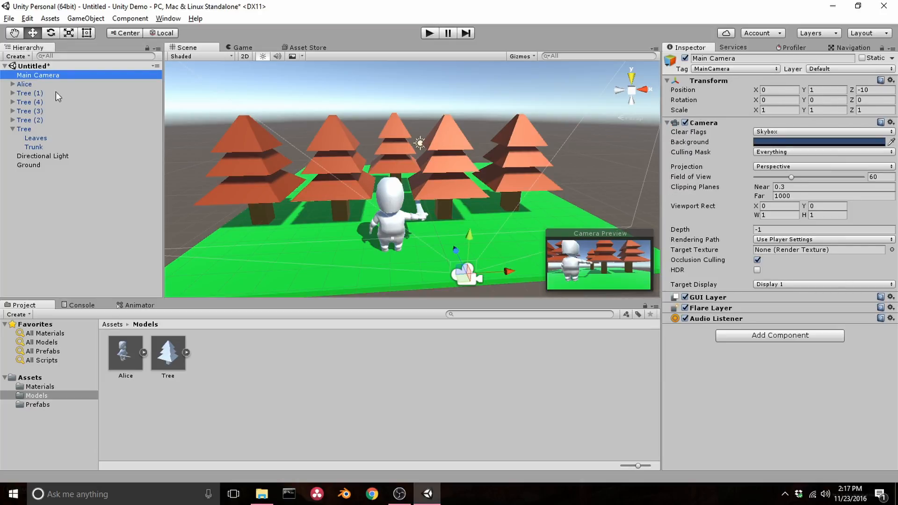
# Set Alice's Y rotation to 180.
pyautogui.click(39, 83)
pyautogui.click(836, 111)
pyautogui.write('180')
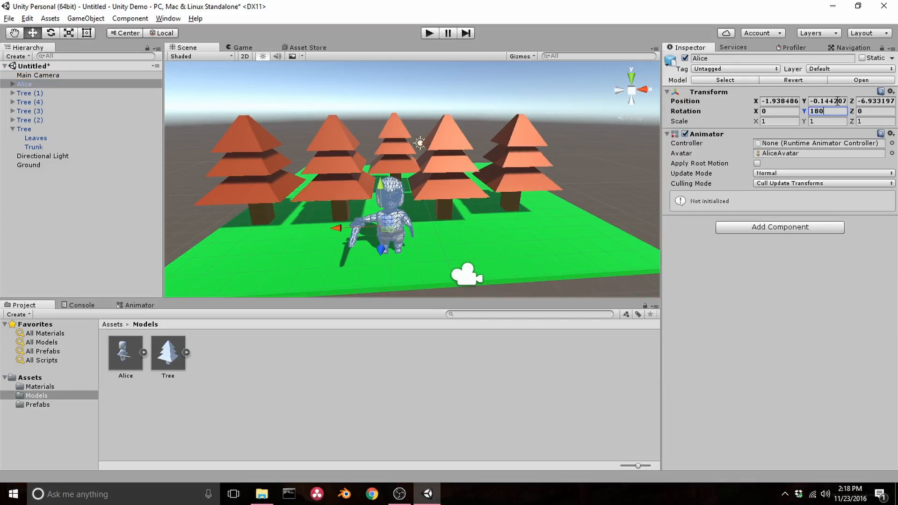
pyautogui.click(825, 122)
# Check Alice's framing in the Main Camera preview and move Alice closer to the trees, to X -1.48, Z -5.57.
pyautogui.click(37, 76)
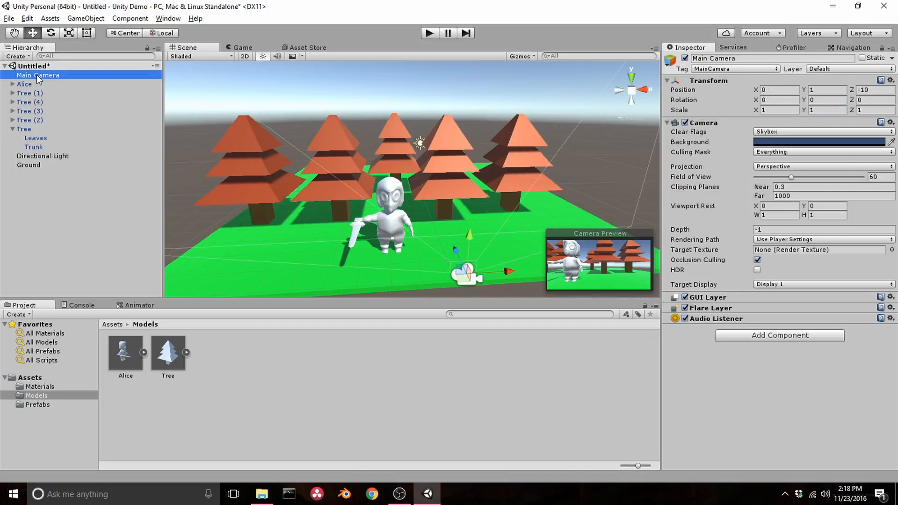
pyautogui.click(26, 83)
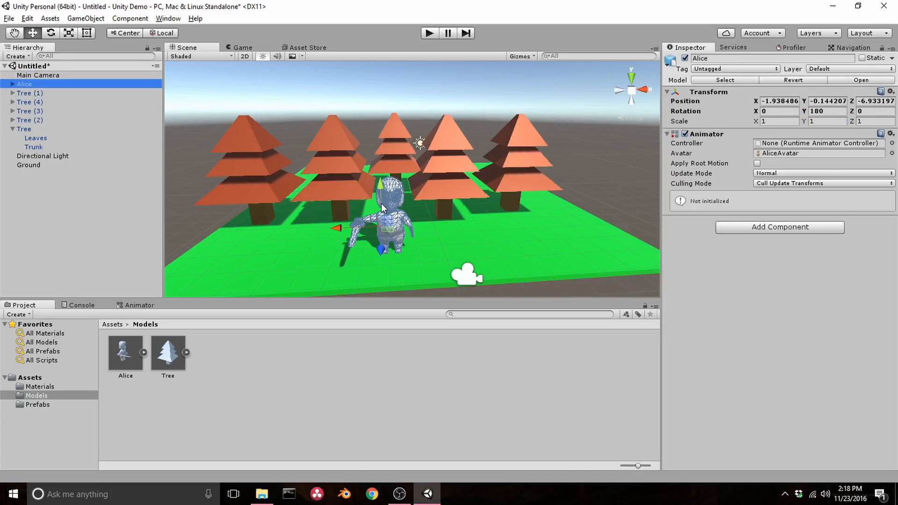
pyautogui.moveTo(384, 236); pyautogui.dragTo(313, 209)
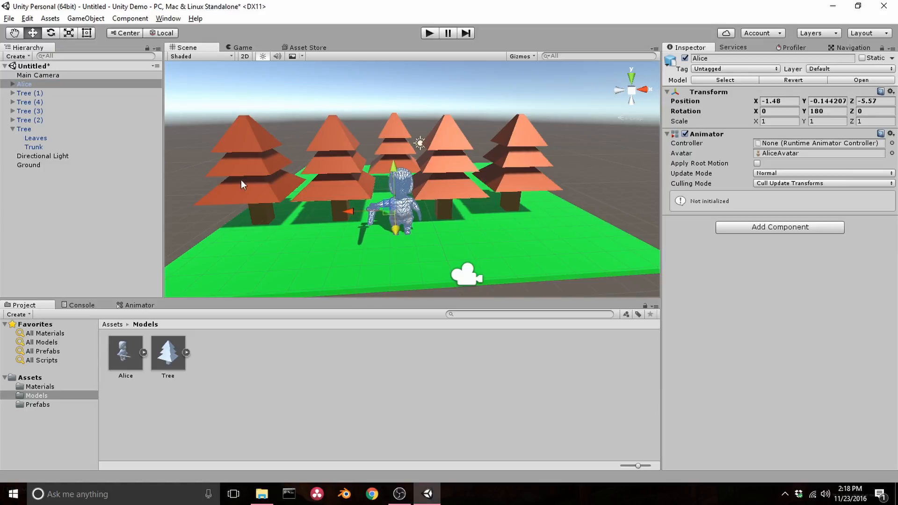
# Move the Main Camera sideways and up to centre it on Alice, at X -1.6, Y 1.32.
pyautogui.click(49, 74)
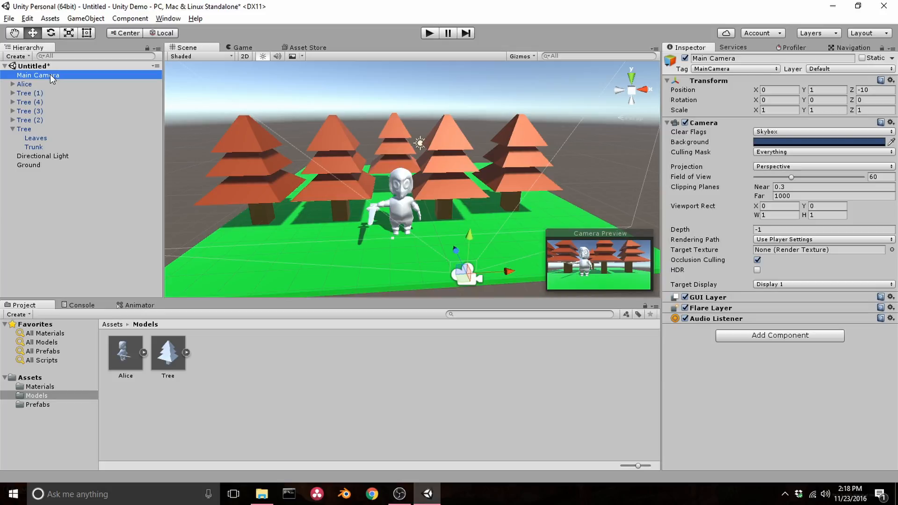
pyautogui.moveTo(508, 271); pyautogui.dragTo(448, 269)
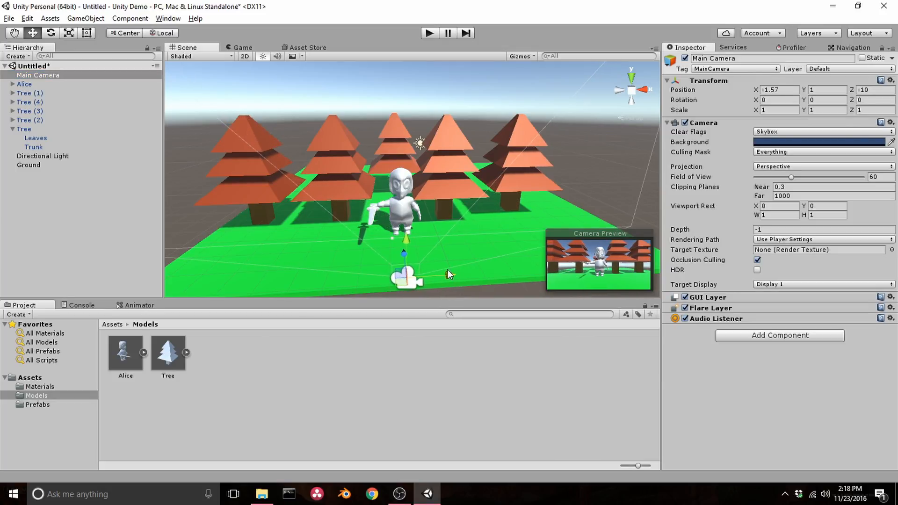
pyautogui.moveTo(407, 239); pyautogui.dragTo(406, 228)
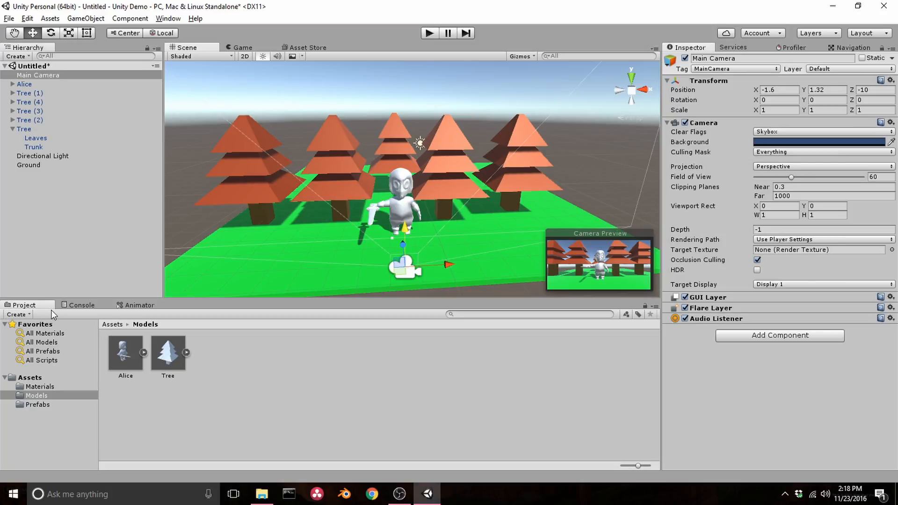
# Create a folder named Textures in the project's Assets folder.
pyautogui.click(40, 387)
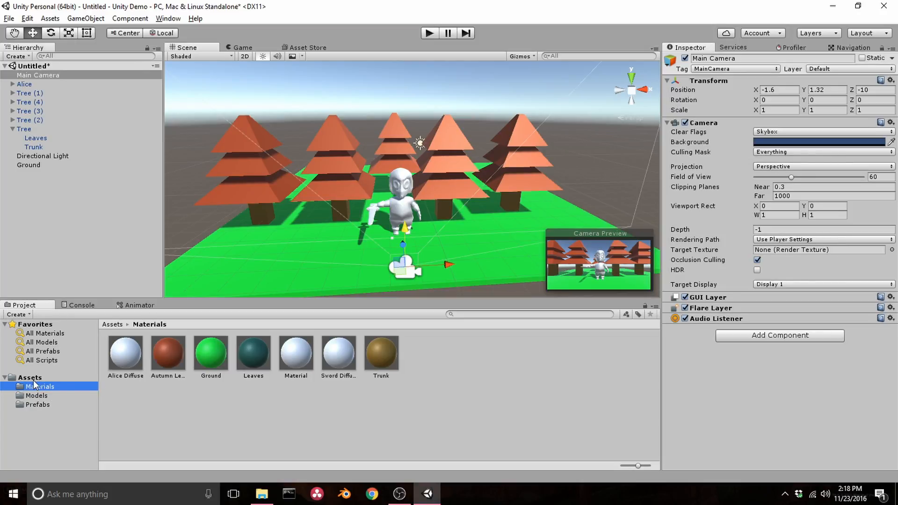
pyautogui.click(33, 378)
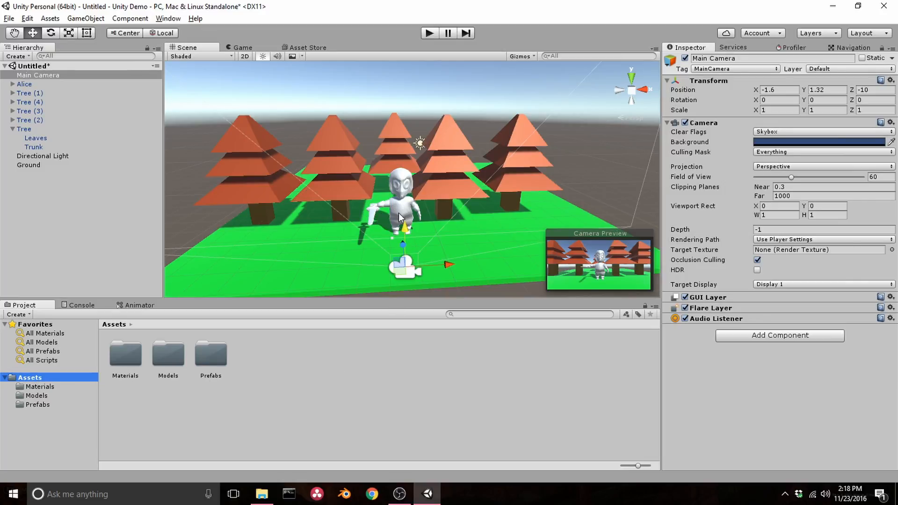
pyautogui.rightClick(279, 369)
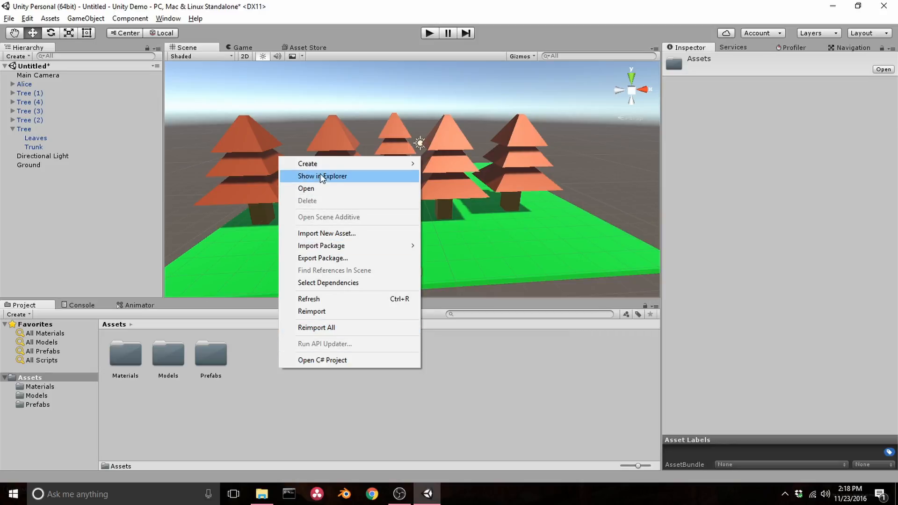
pyautogui.moveTo(323, 163)
pyautogui.click(485, 164)
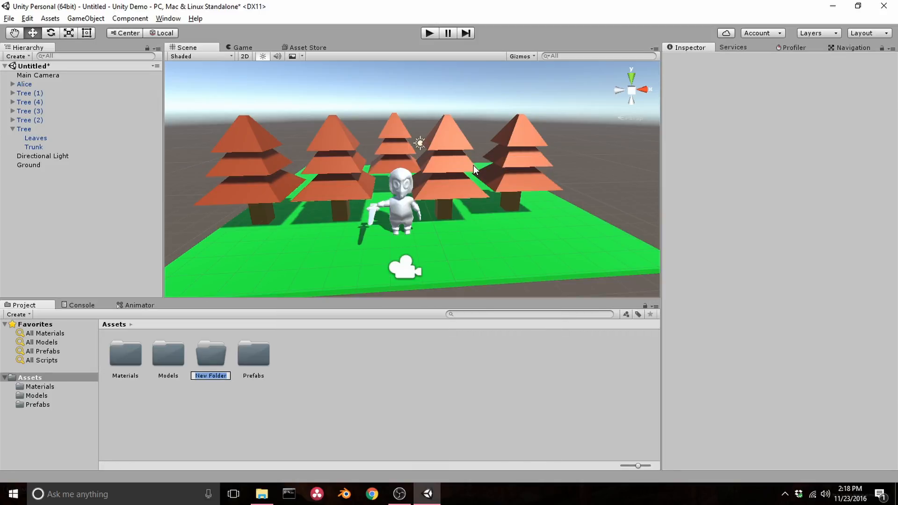
pyautogui.write('Textures')
pyautogui.press('Return')
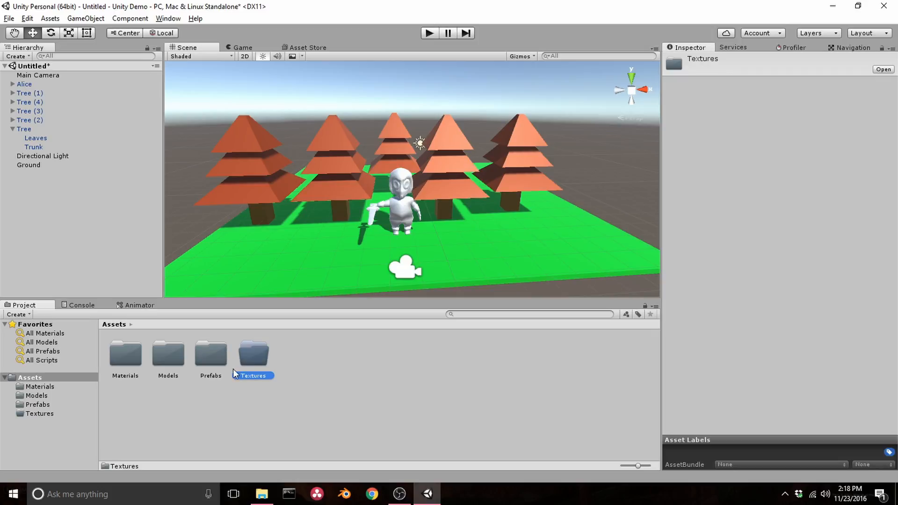
# Import Alice Diffuse Texture.png and Sword Diffuse.png from the Demo Assets folder in File Explorer into the Textures folder.
pyautogui.doubleClick(249, 354)
pyautogui.click(262, 494)
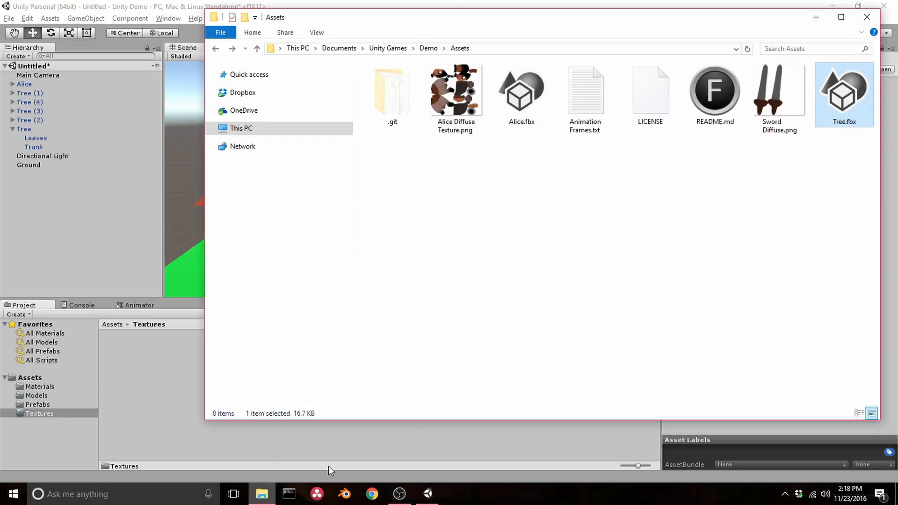
pyautogui.click(456, 93)
pyautogui.moveTo(457, 99); pyautogui.dragTo(191, 375)
pyautogui.click(777, 96)
pyautogui.moveTo(777, 99); pyautogui.dragTo(168, 389)
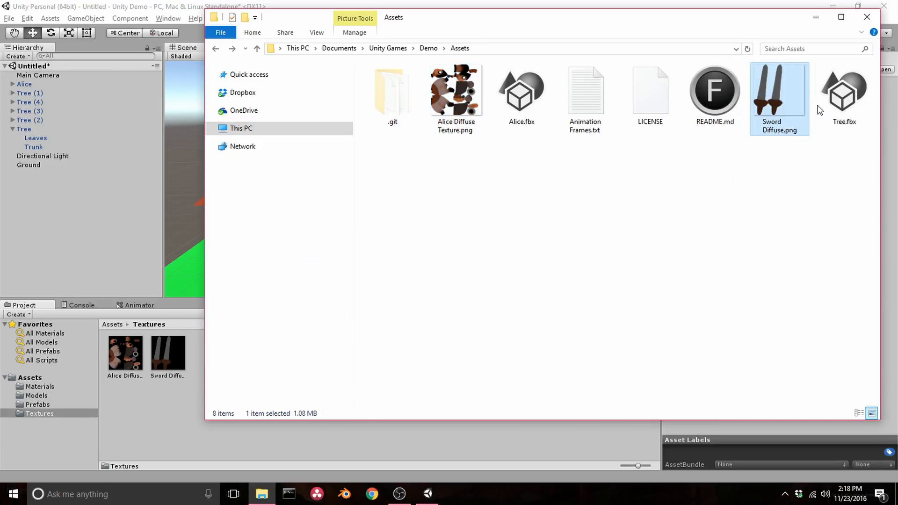
pyautogui.click(782, 4)
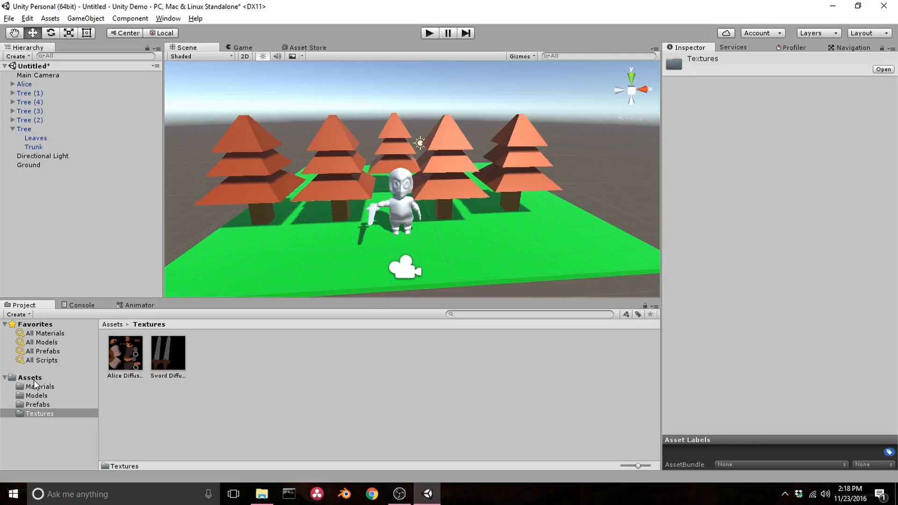
# Expand the Alice object and open the Alice Diffuse material settings of its child Alice mesh.
pyautogui.click(36, 85)
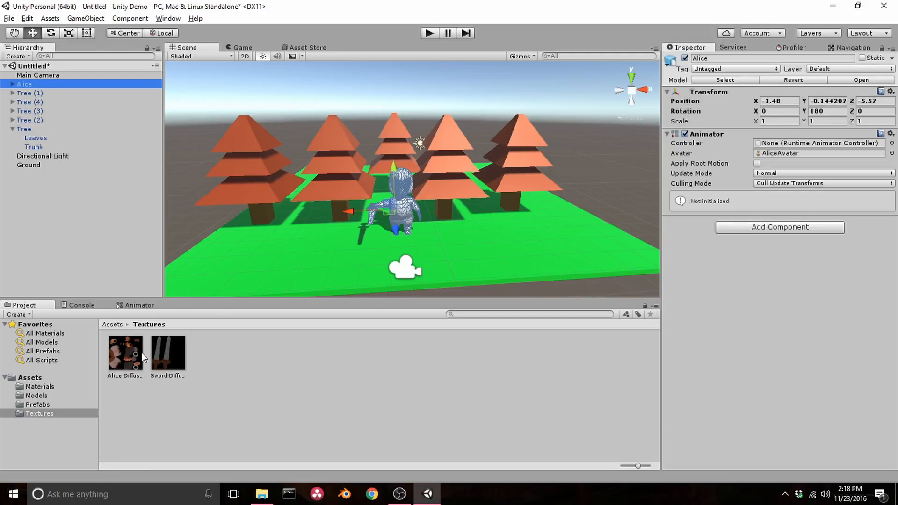
pyautogui.click(13, 84)
pyautogui.click(33, 93)
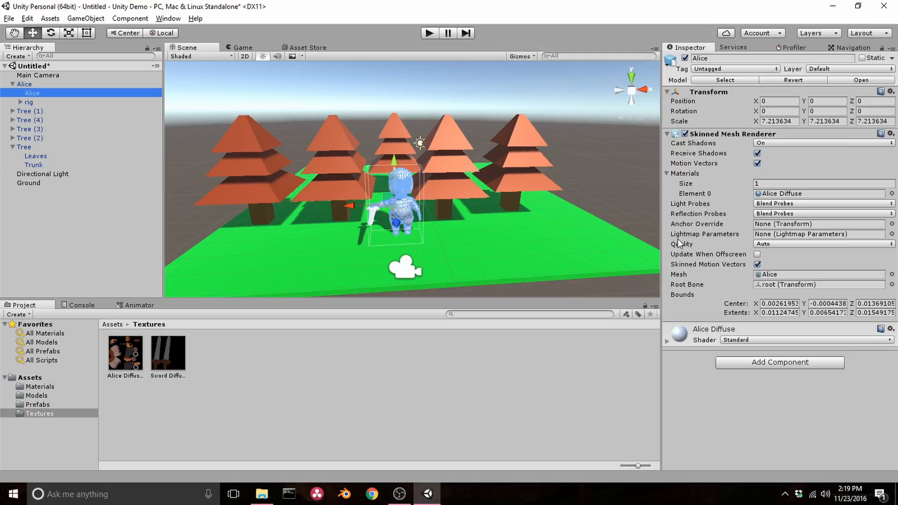
pyautogui.scroll(3, 437, 234)
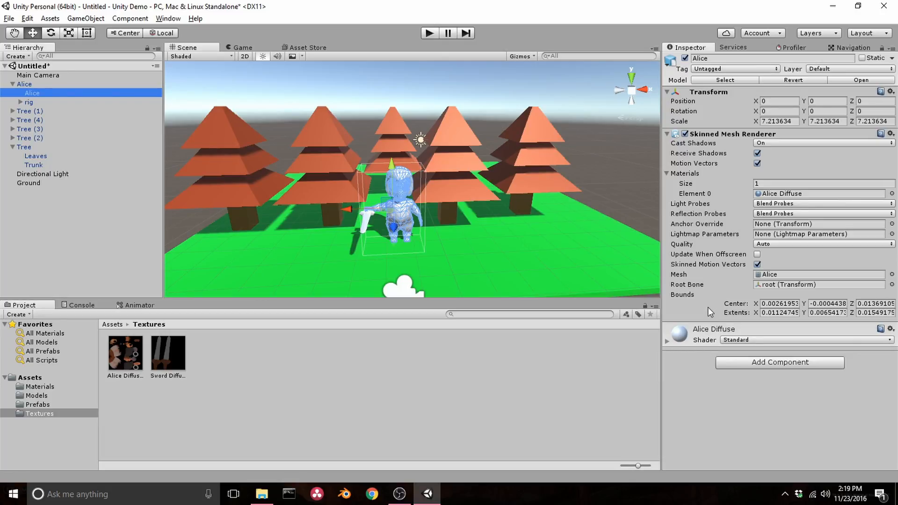
pyautogui.click(666, 343)
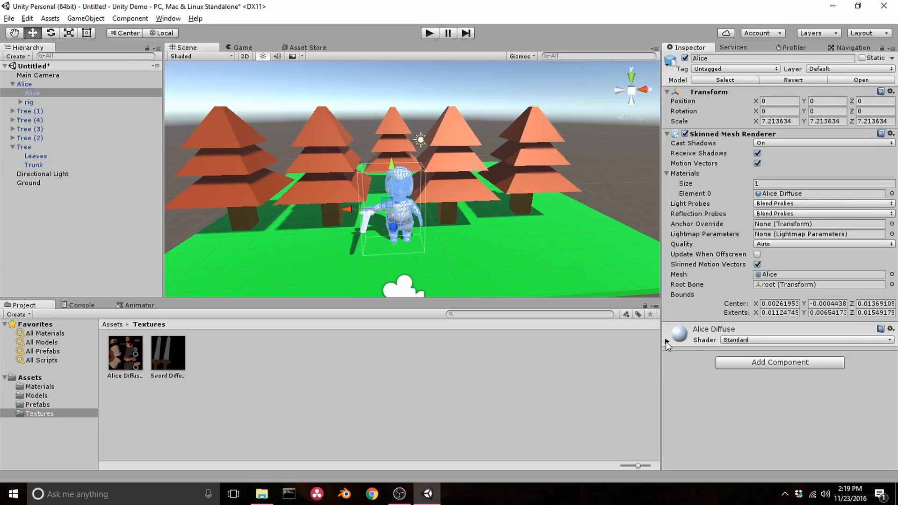
pyautogui.scroll(-3, 716, 301)
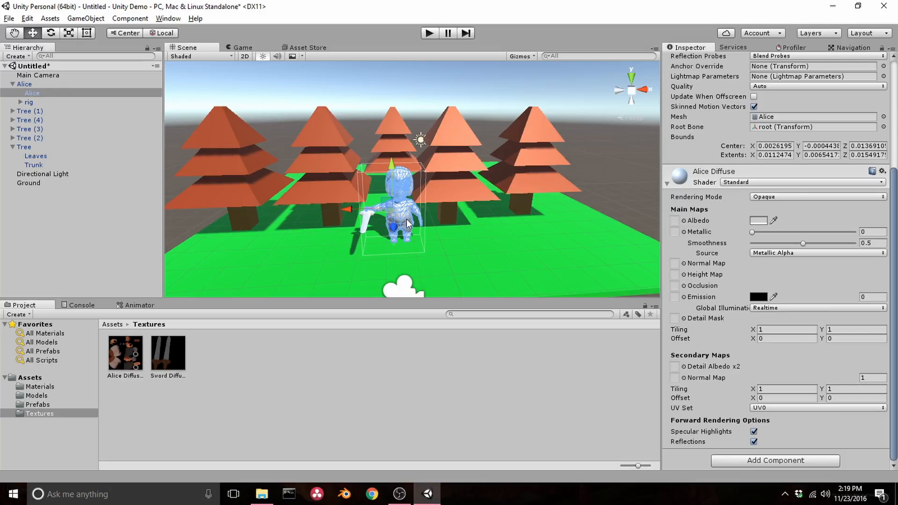
# Assign the Alice Diffuse texture as the Albedo map of the Alice mesh's Alice Diffuse material and deselect the mesh.
pyautogui.click(24, 85)
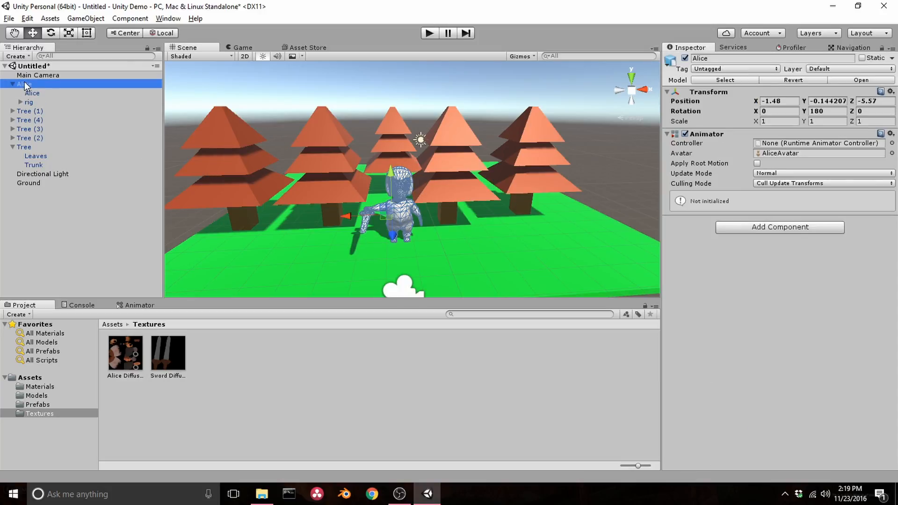
pyautogui.click(44, 94)
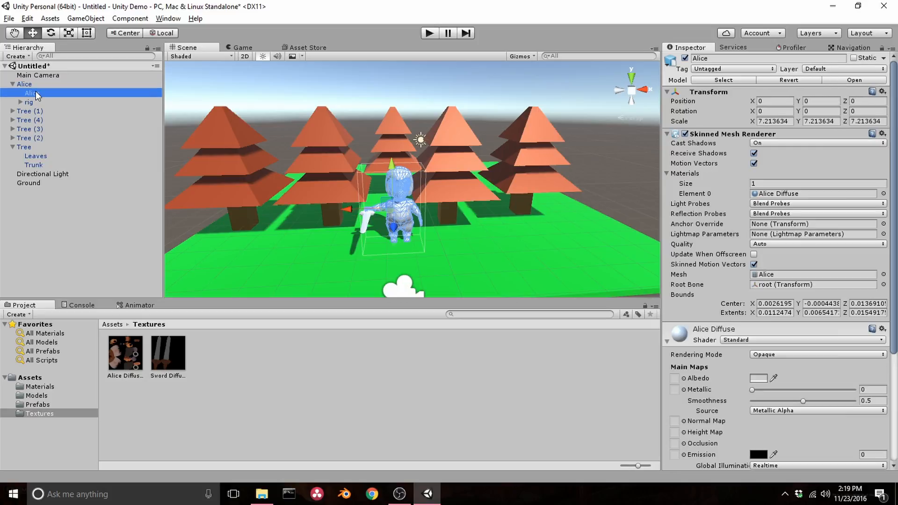
pyautogui.scroll(-5, 761, 254)
pyautogui.scroll(5, 760, 254)
pyautogui.scroll(-5, 761, 254)
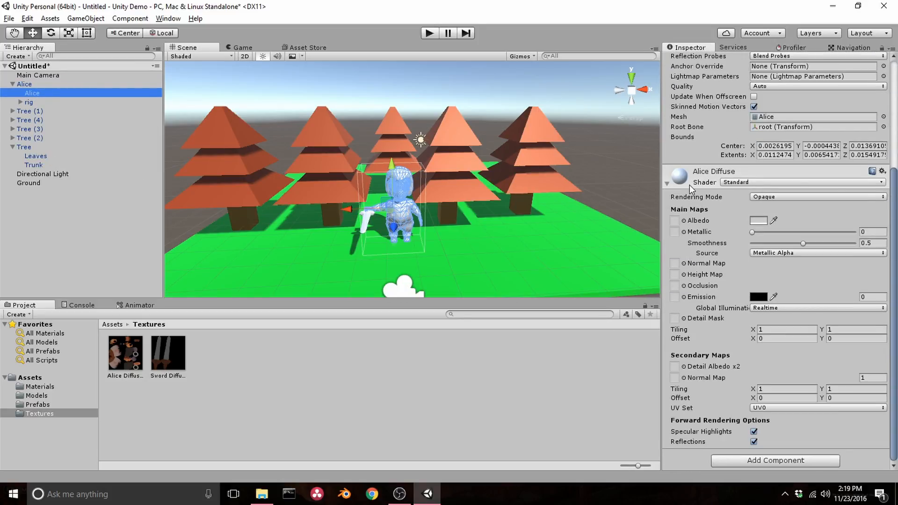
pyautogui.click(668, 182)
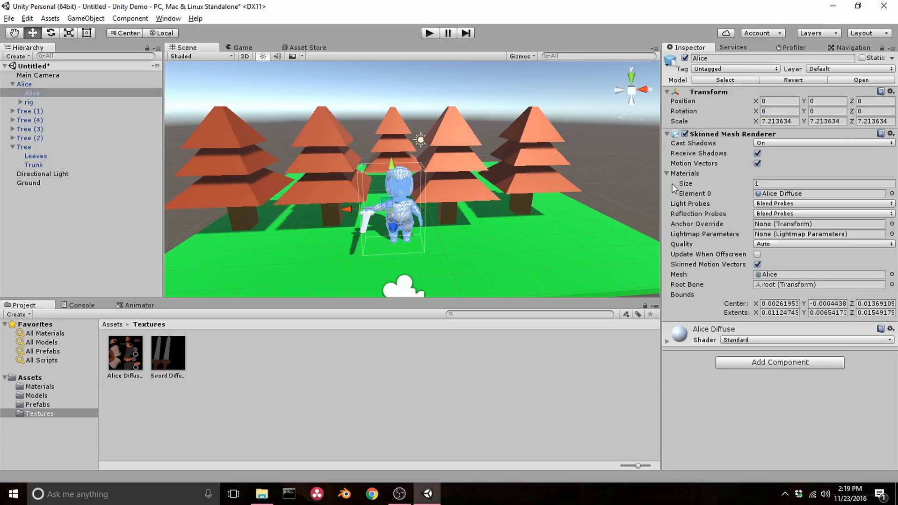
pyautogui.click(667, 341)
pyautogui.scroll(-4, 695, 310)
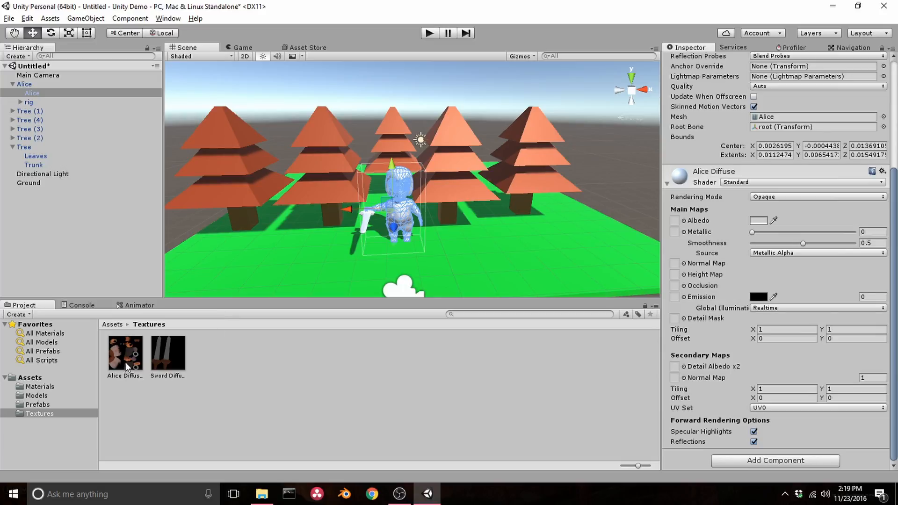
pyautogui.moveTo(122, 351); pyautogui.dragTo(675, 221)
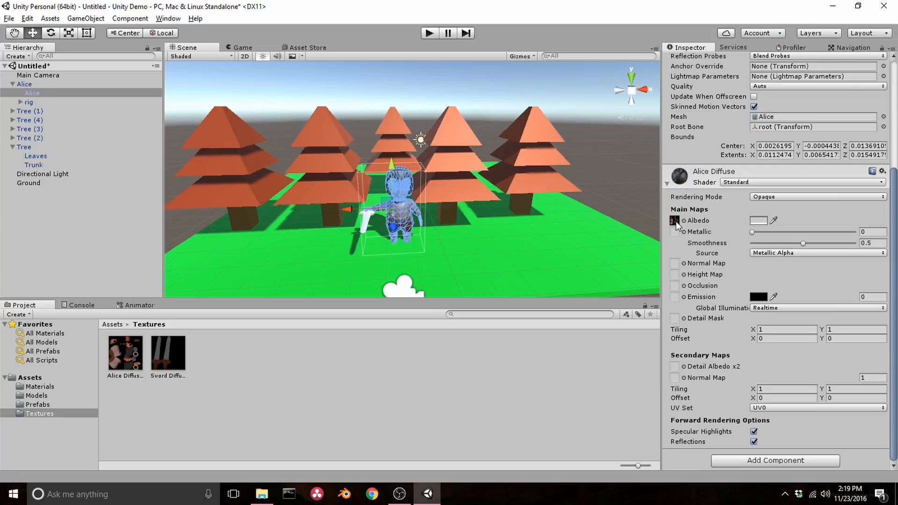
pyautogui.click(482, 261)
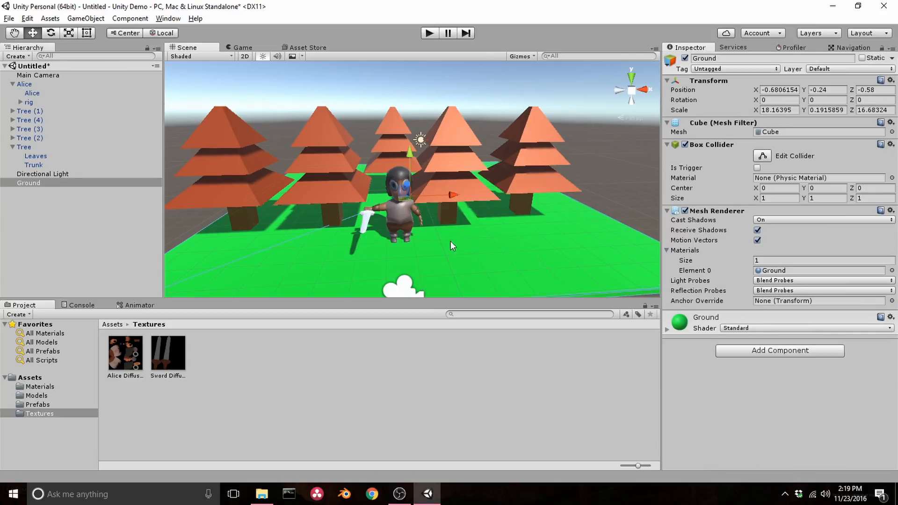
# Check the textured Alice through the Main Camera in the Game view, and return to the Scene view near her sword.
pyautogui.click(32, 75)
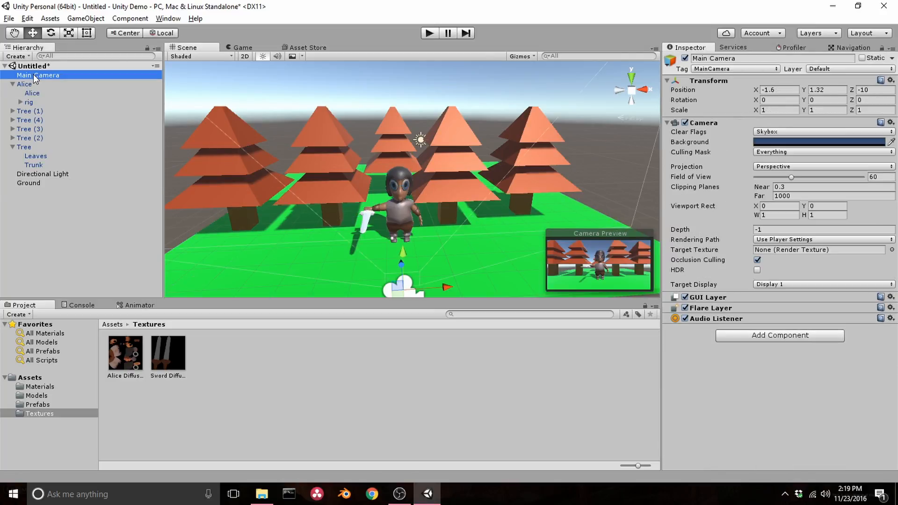
pyautogui.click(241, 47)
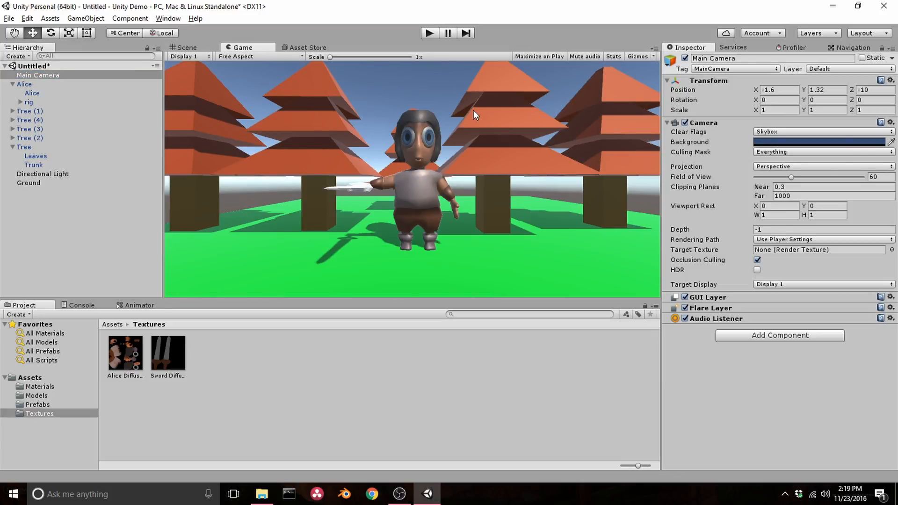
pyautogui.click(185, 47)
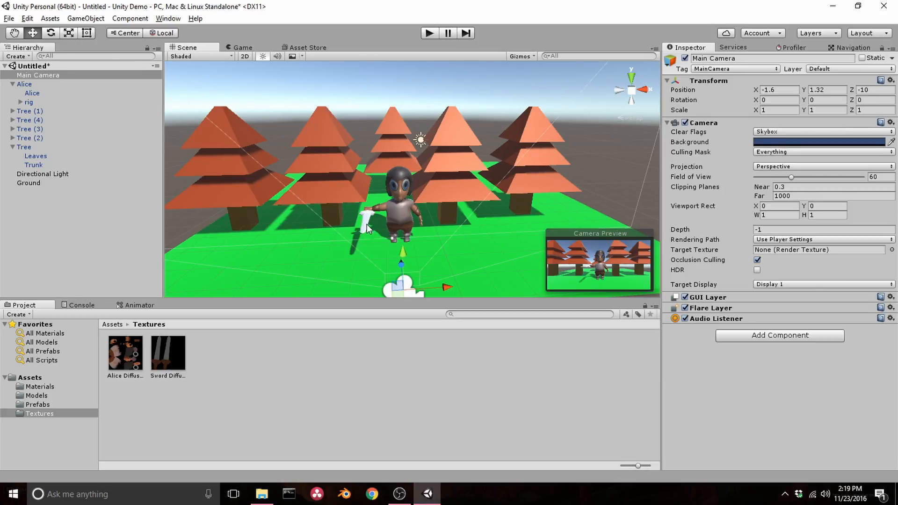
pyautogui.scroll(2, 366, 231)
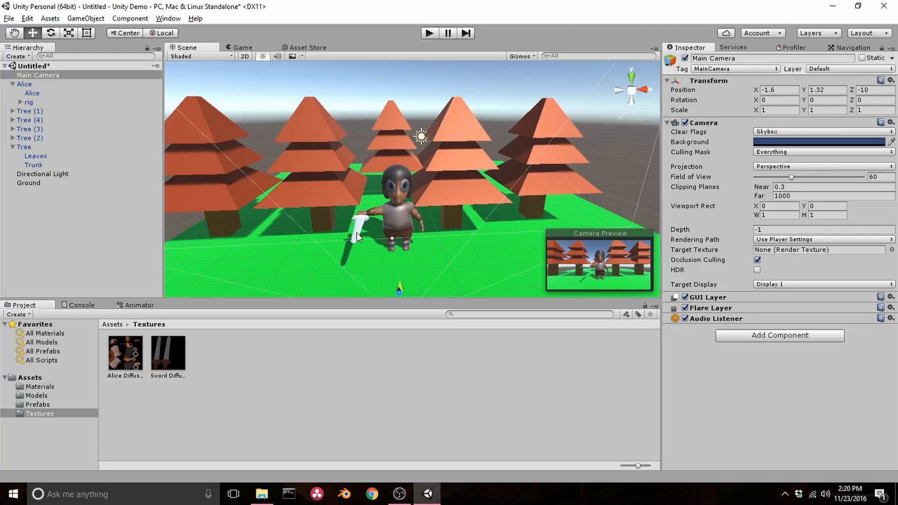
# Assign the Sword Diffuse texture as the Albedo map of the sword mesh's Sword Diffuse material and deselect the sword.
pyautogui.click(356, 232)
pyautogui.click(356, 232)
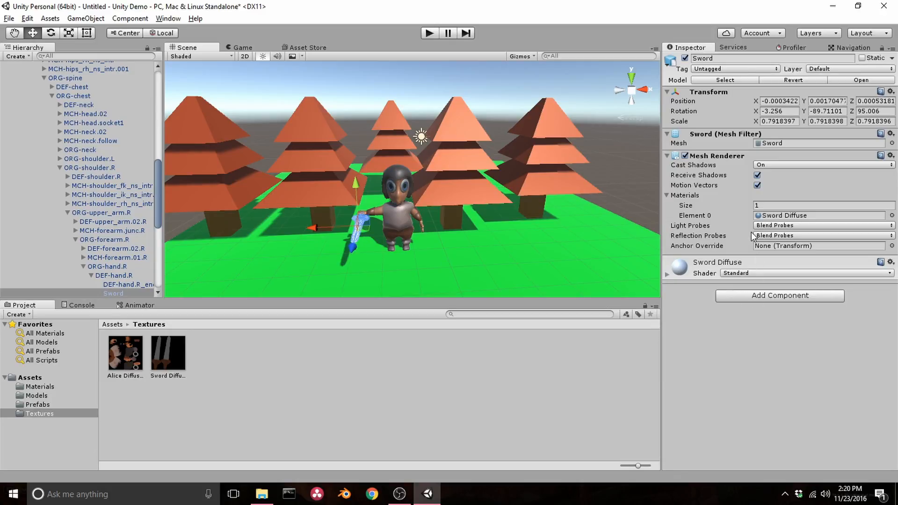
pyautogui.click(666, 274)
pyautogui.moveTo(166, 355); pyautogui.dragTo(678, 316)
pyautogui.click(420, 267)
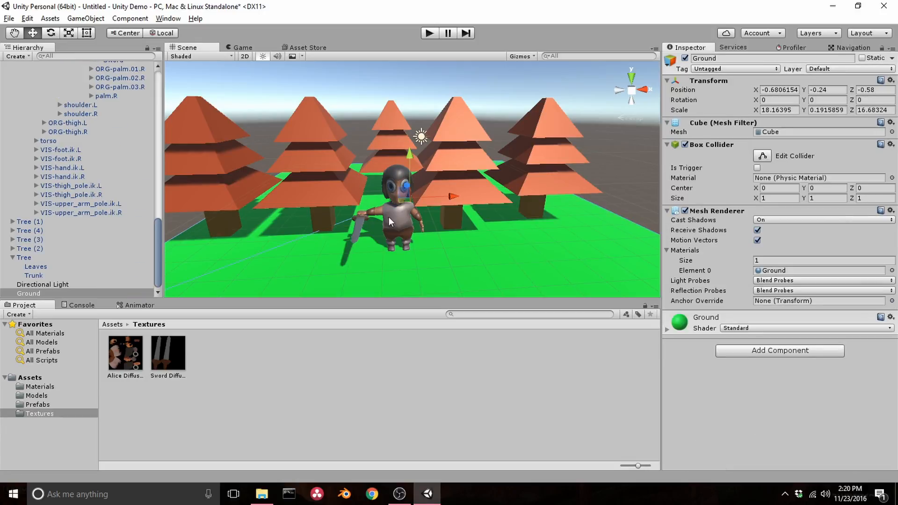
# Collapse the Alice object's child hierarchy and check the textured sword through the Main Camera in the Game view.
pyautogui.moveTo(159, 231); pyautogui.dragTo(164, 75)
pyautogui.click(21, 102)
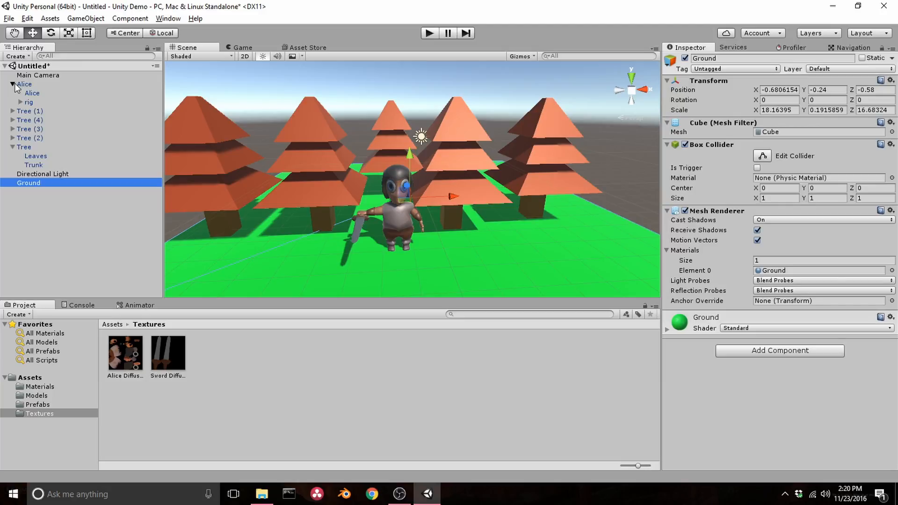
pyautogui.click(13, 84)
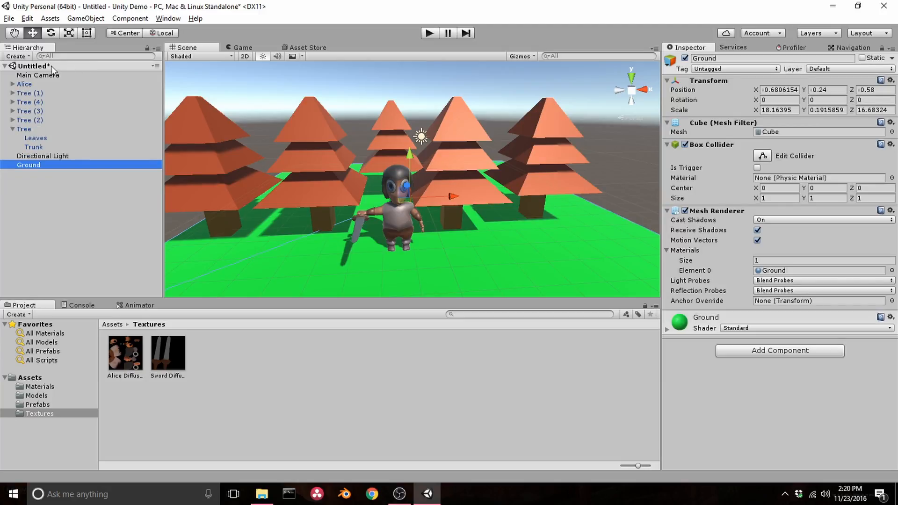
pyautogui.click(240, 46)
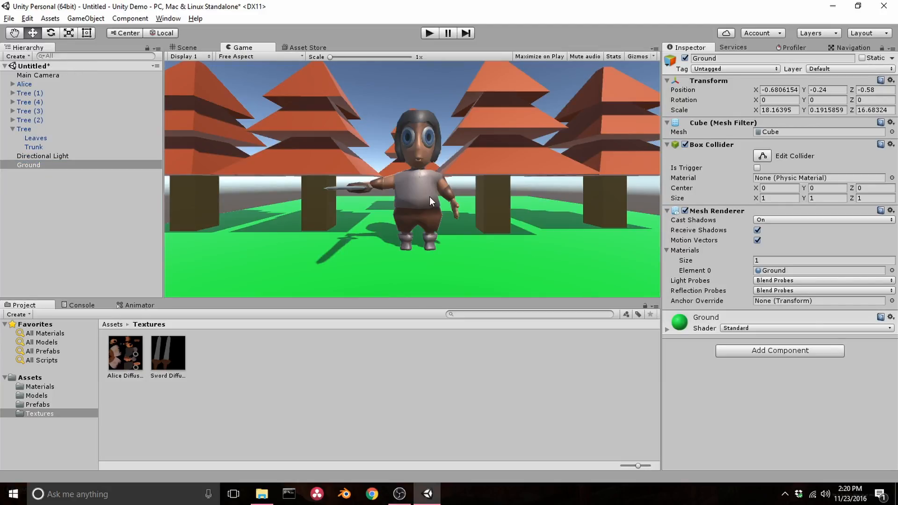
# Save the scene as Main in the project's root Assets folder.
pyautogui.click(30, 377)
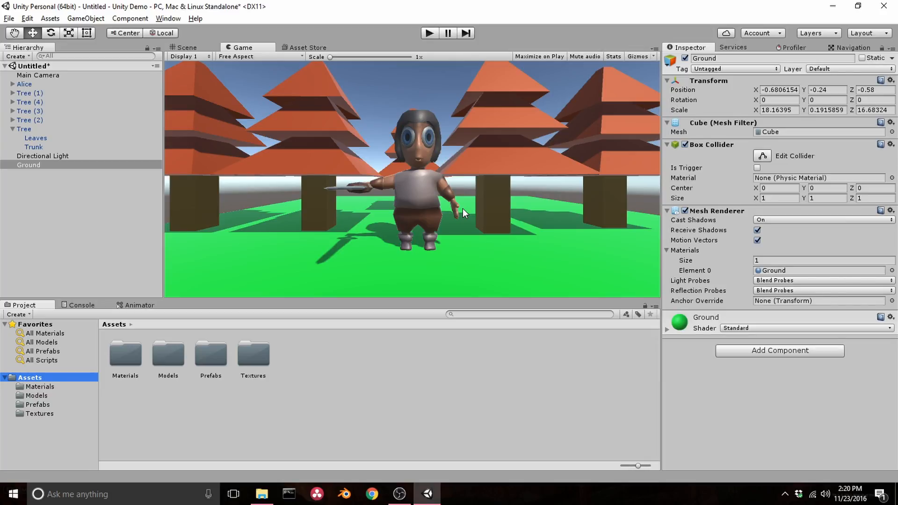
pyautogui.hotkey('ctrl', 's')
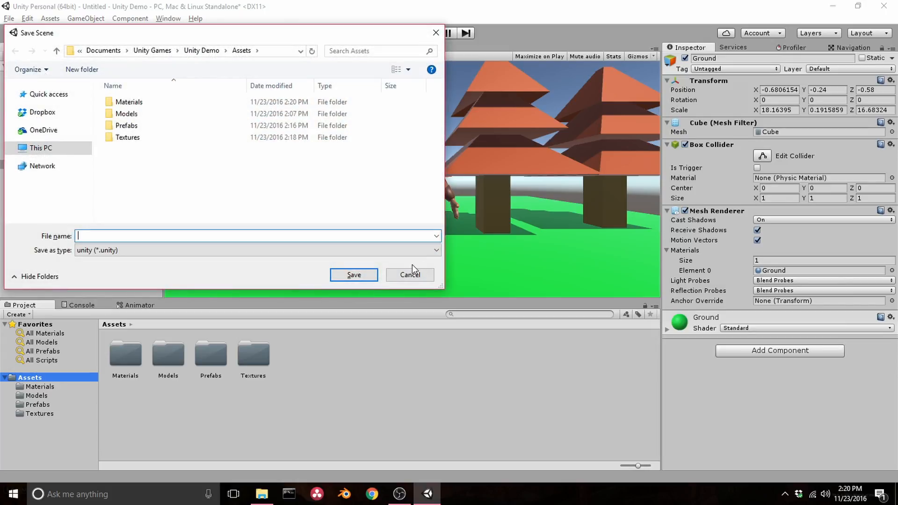
pyautogui.write('Main')
pyautogui.click(354, 275)
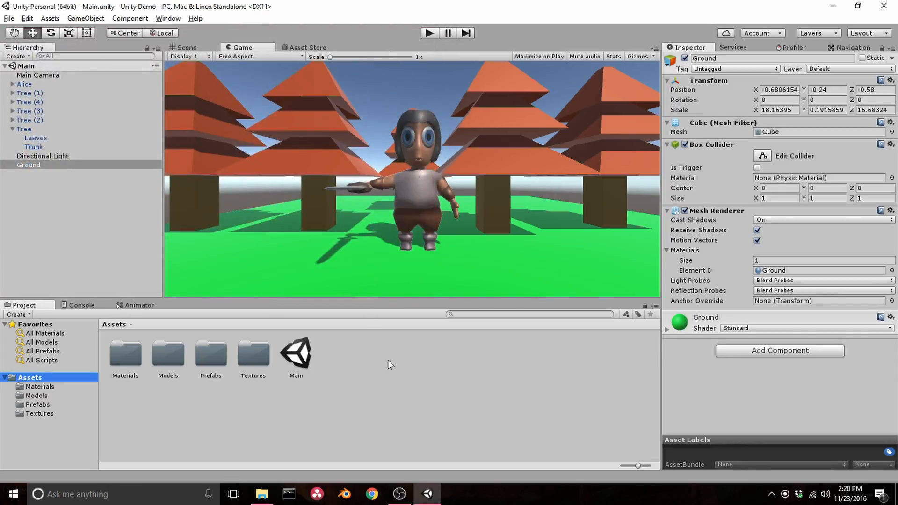
# Inspect the Main scene asset, return to the Scene view and clear the asset selection.
pyautogui.click(303, 360)
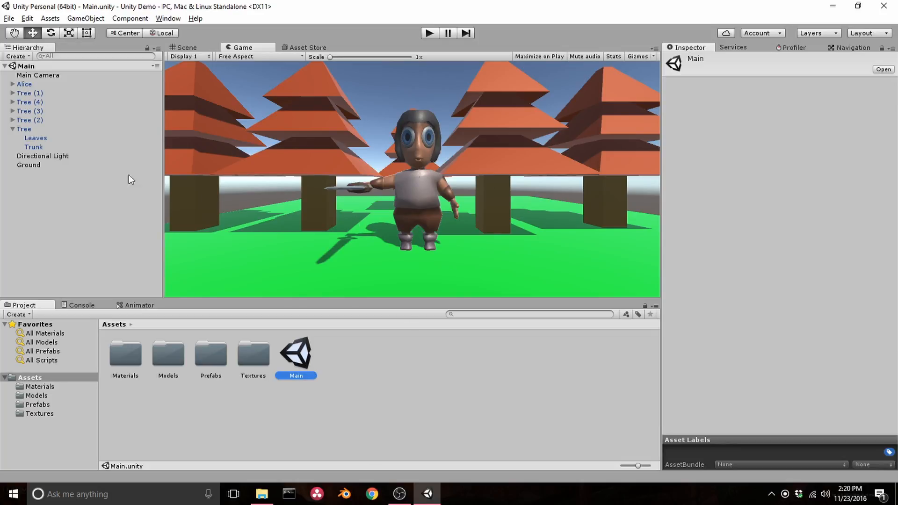
pyautogui.click(186, 47)
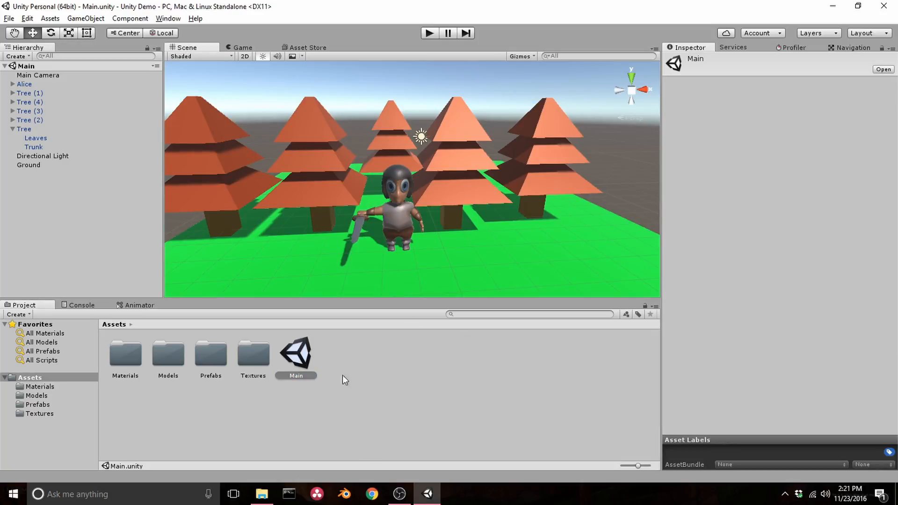
pyautogui.click(388, 360)
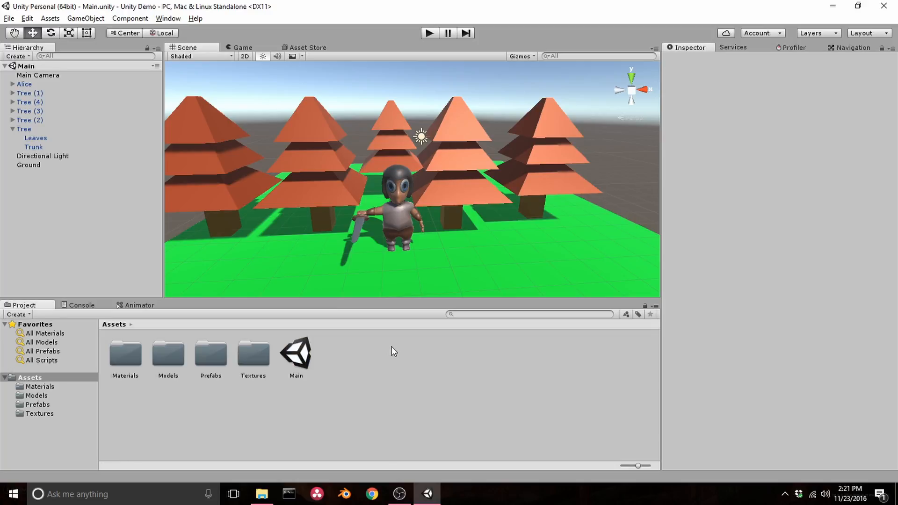